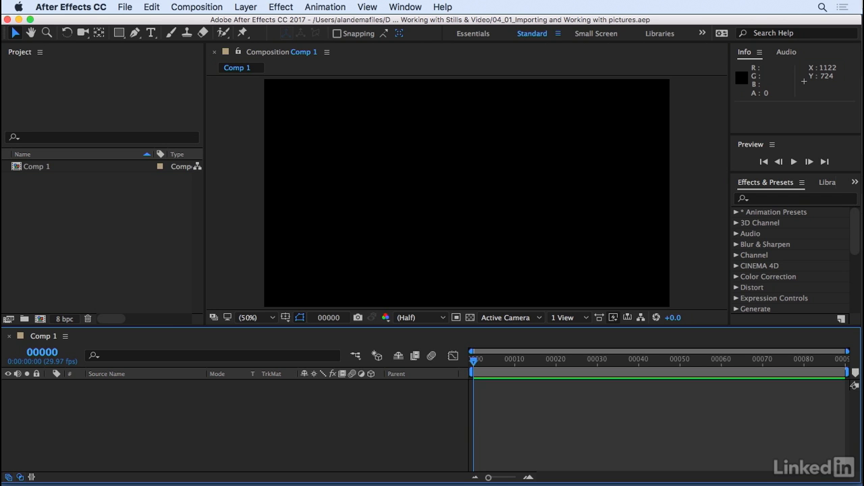
- Import aerial.jpg, bird mobile.jpg and bookmark.jpg from the Unsplash folder, and undo the import
click(125, 8)
mouse_move(164, 182)
click(372, 190)
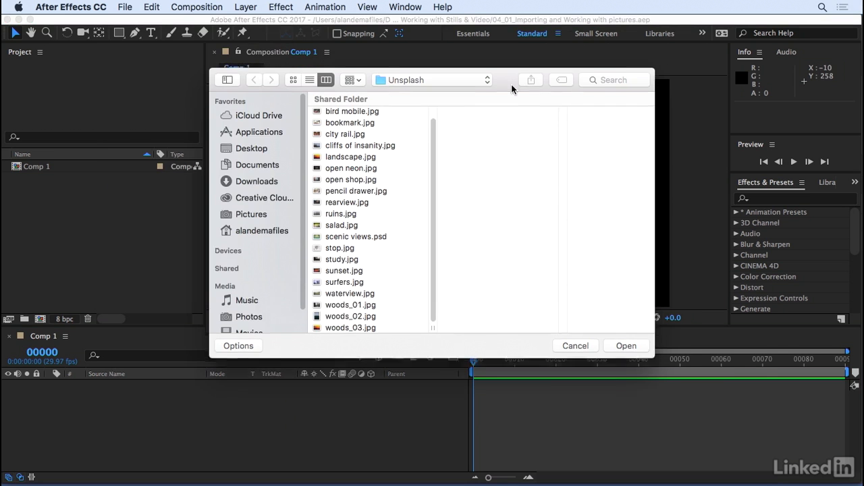
scroll(431, 155, up, 1)
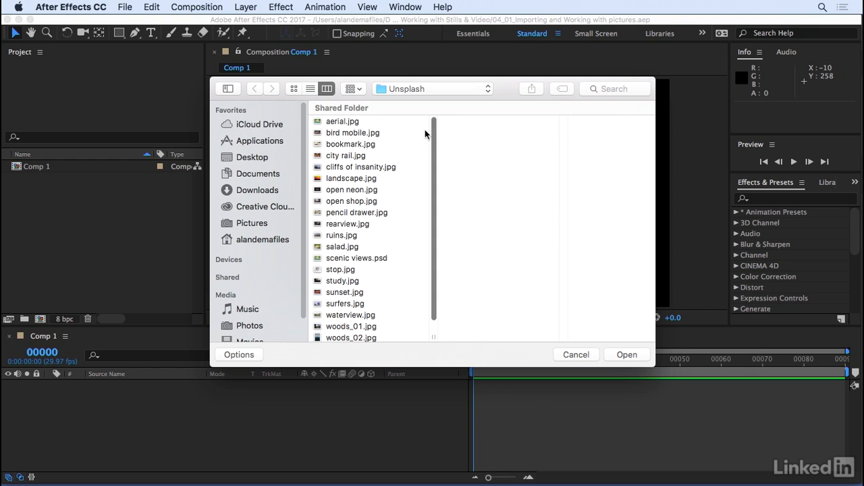
click(358, 121)
shift+click(360, 144)
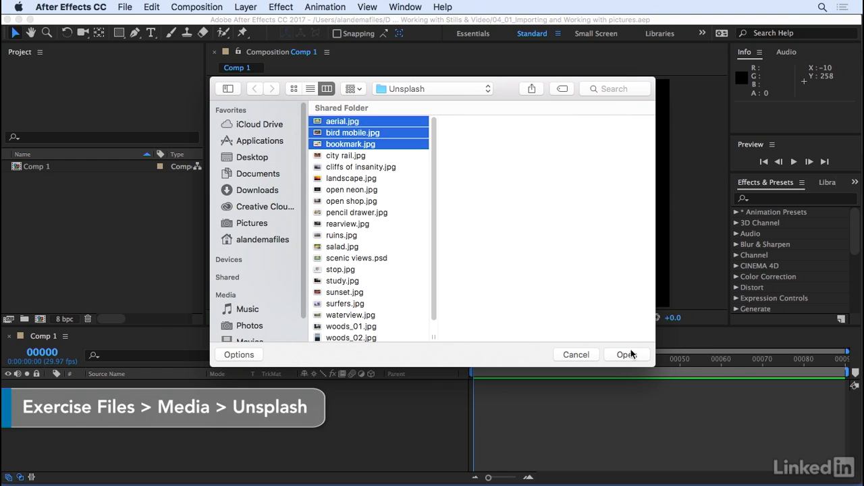
click(627, 354)
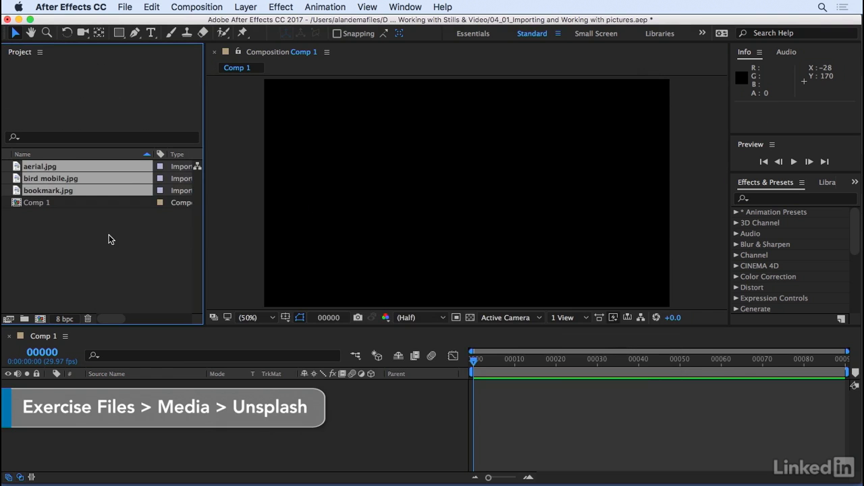
key(super+z)
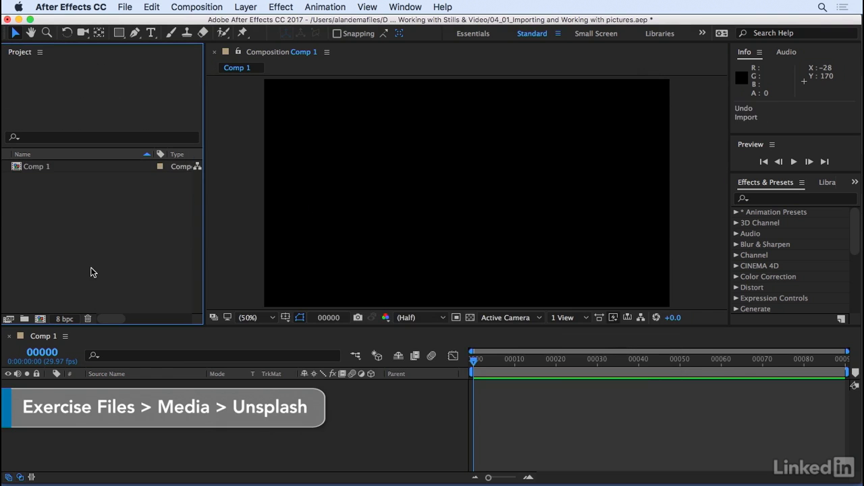
double_click(55, 283)
scroll(396, 166, up, 1)
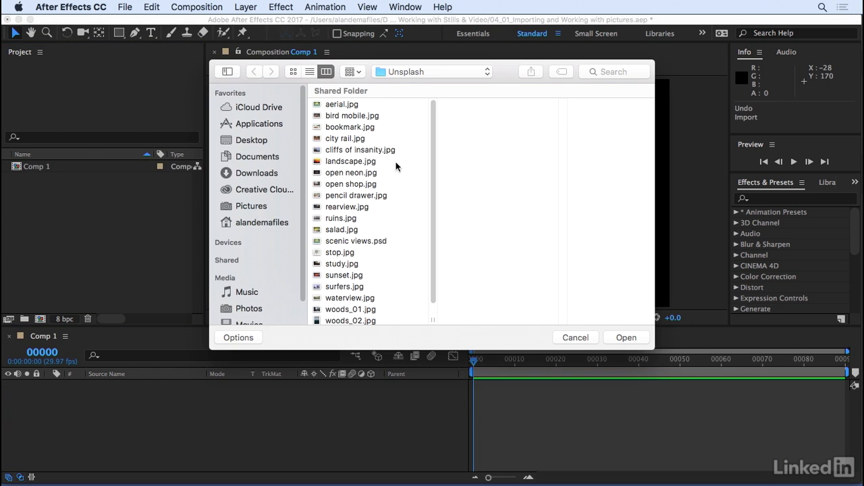
key(Escape)
- Switch to Finder and bring aerial.jpg, bird mobile.jpg and bookmark.jpg from the Unsplash folder into the After Effects project
key(super+Tab)
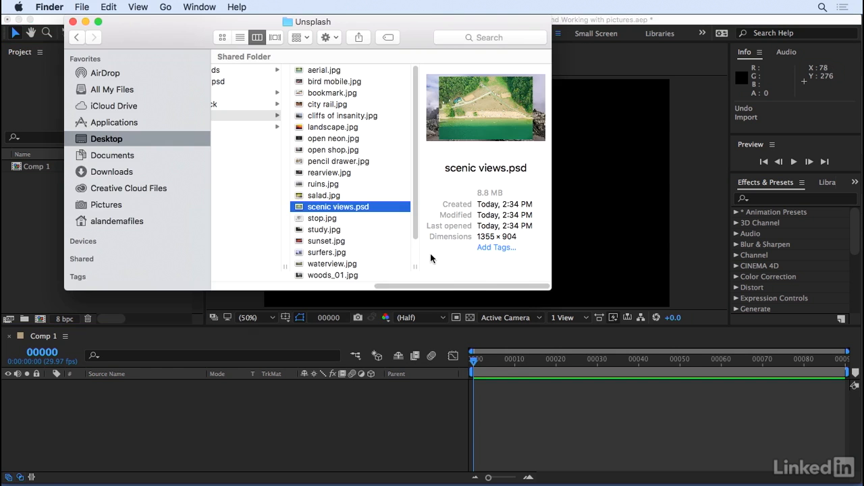
drag(425, 37, 588, 72)
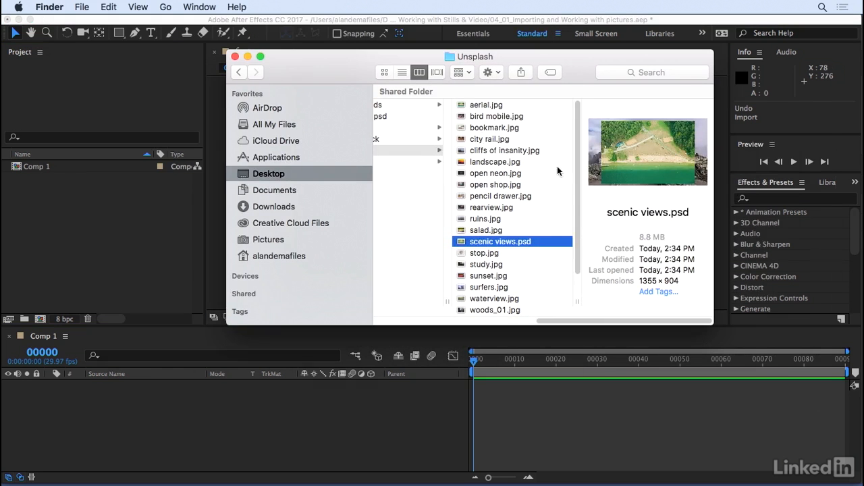
click(497, 106)
shift+click(496, 128)
drag(501, 117, 44, 243)
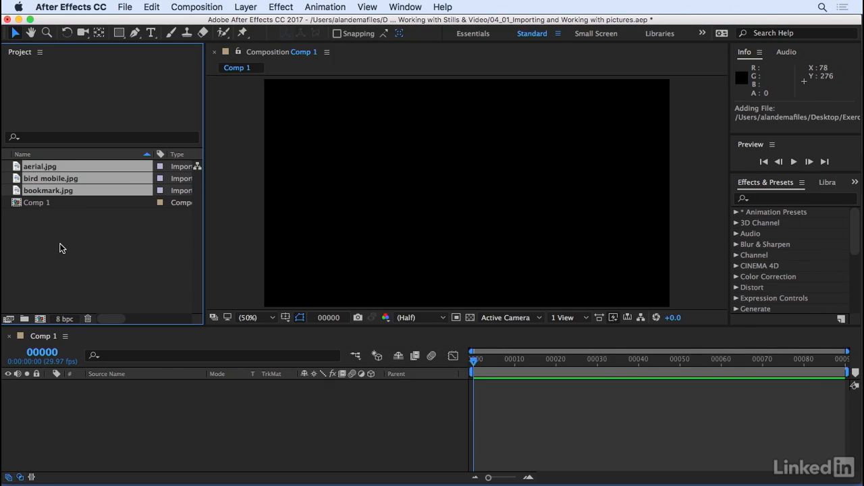
click(59, 244)
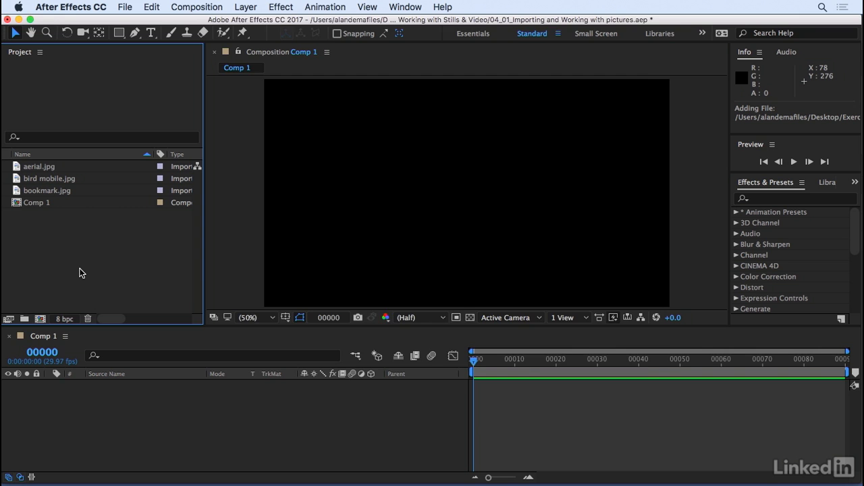
- Start a file import and select scenic views.psd in the Unsplash folder
double_click(80, 273)
click(388, 230)
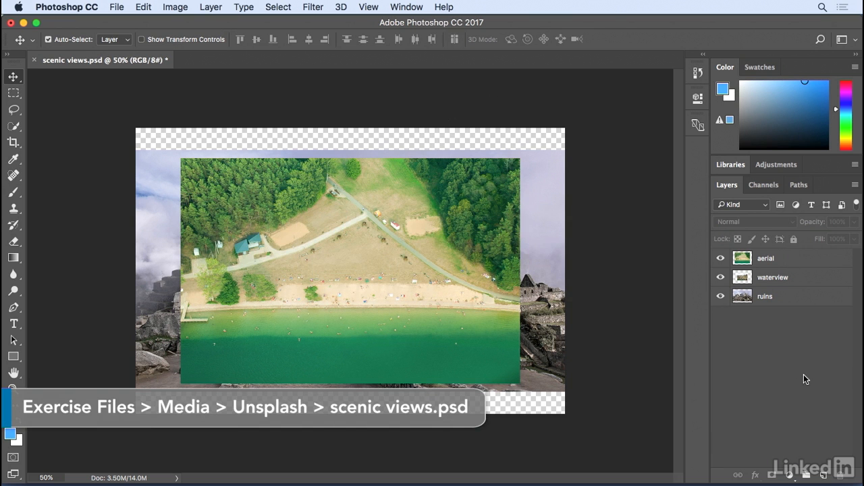
- In Photoshop, inspect scenic views.psd by hiding the aerial and waterview layers one at a time and showing both again
click(720, 258)
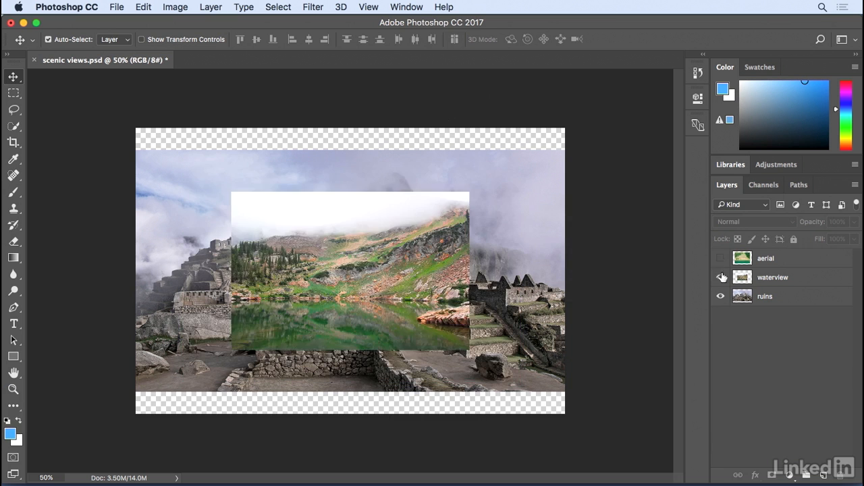
click(720, 277)
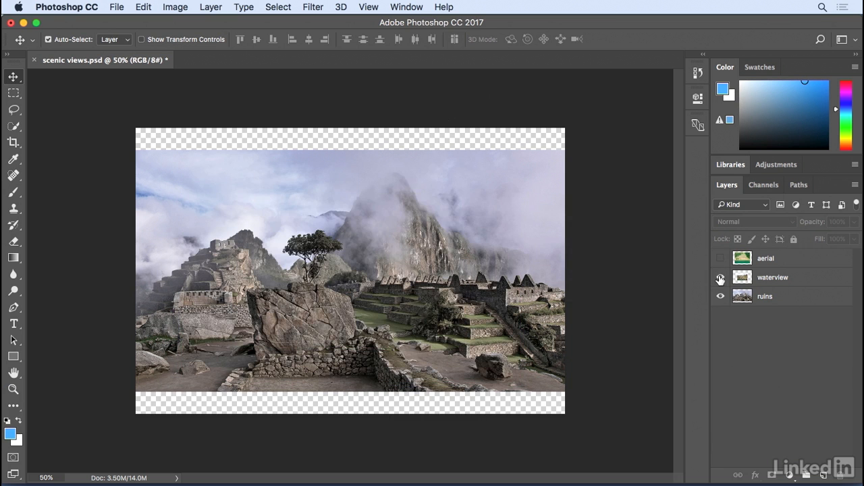
click(720, 278)
click(721, 257)
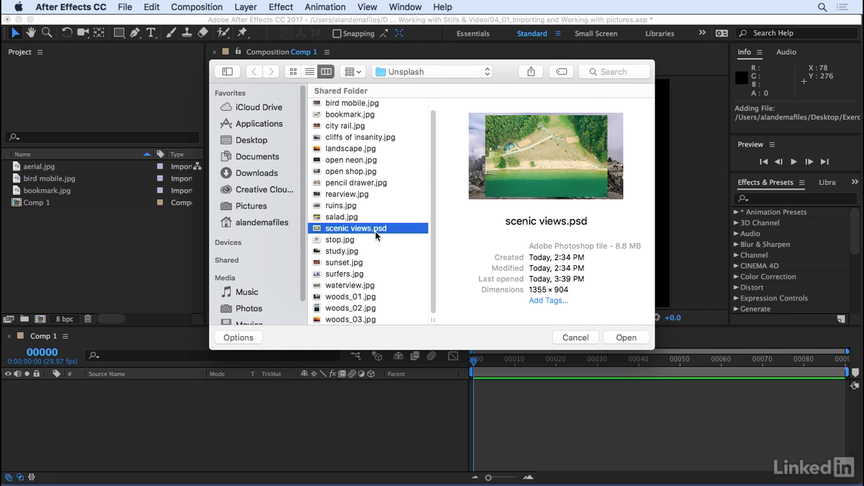
- Back in After Effects, import scenic views.psd as Footage with Merged Layers
click(625, 338)
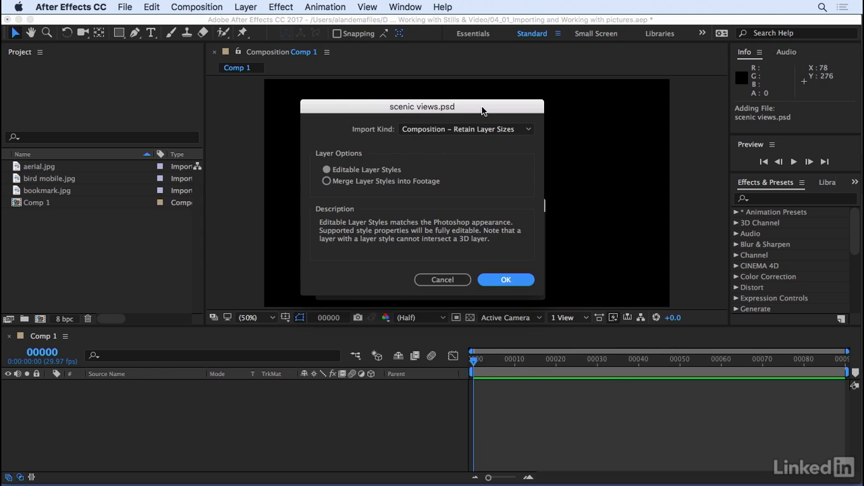
drag(481, 104, 476, 112)
click(434, 138)
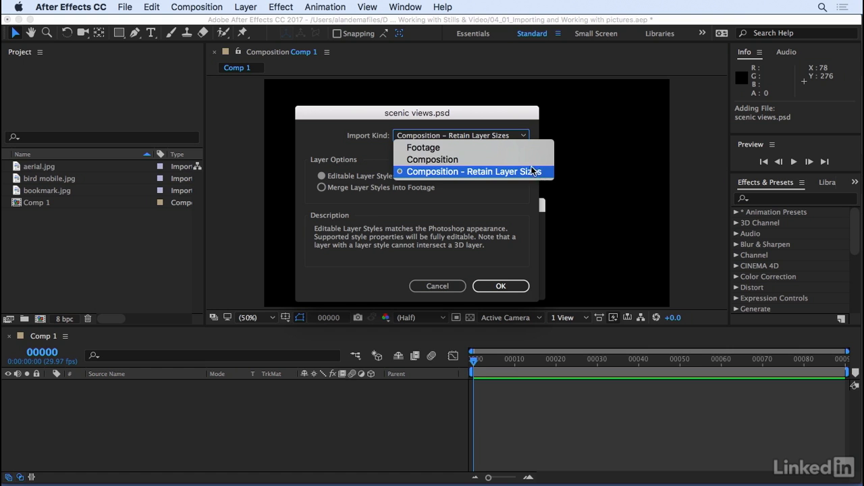
click(436, 148)
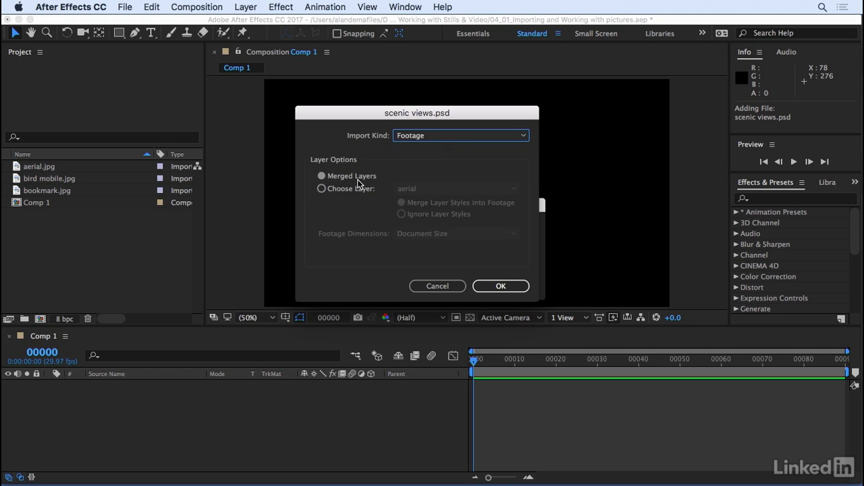
click(500, 286)
- Preview the merged scenic views.psd footage, and delete it from the project
double_click(65, 214)
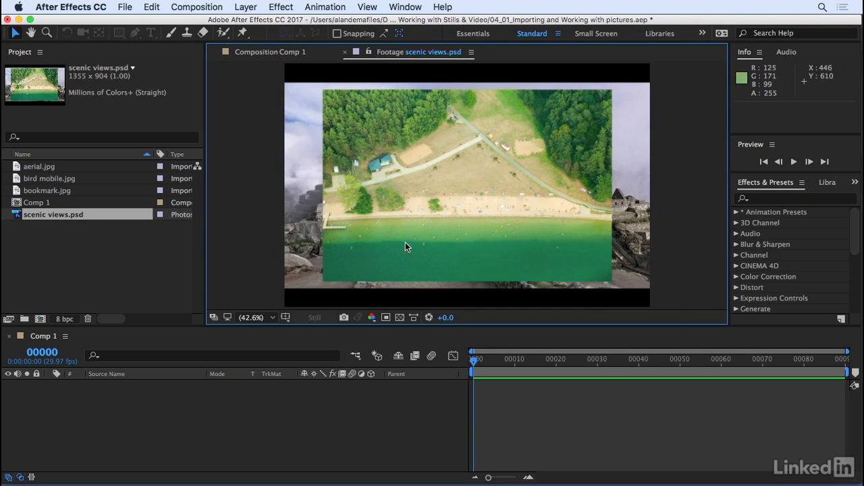
click(345, 54)
click(55, 218)
key(Delete)
- Import only the waterview layer of scenic views.psd as Footage, with the footage dimensions set to Layer Size
double_click(77, 243)
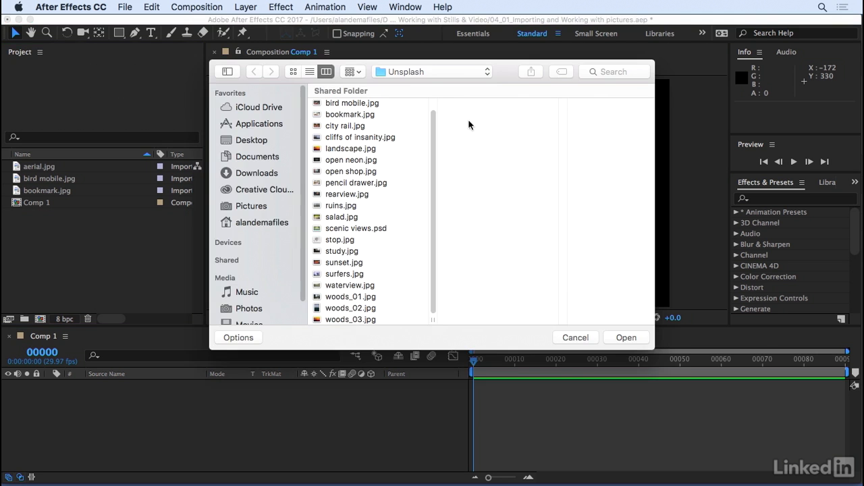
click(390, 230)
click(623, 337)
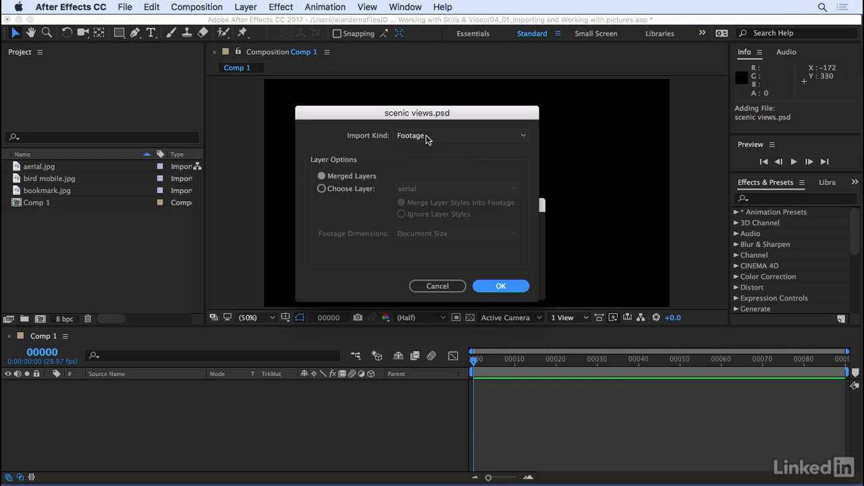
click(343, 190)
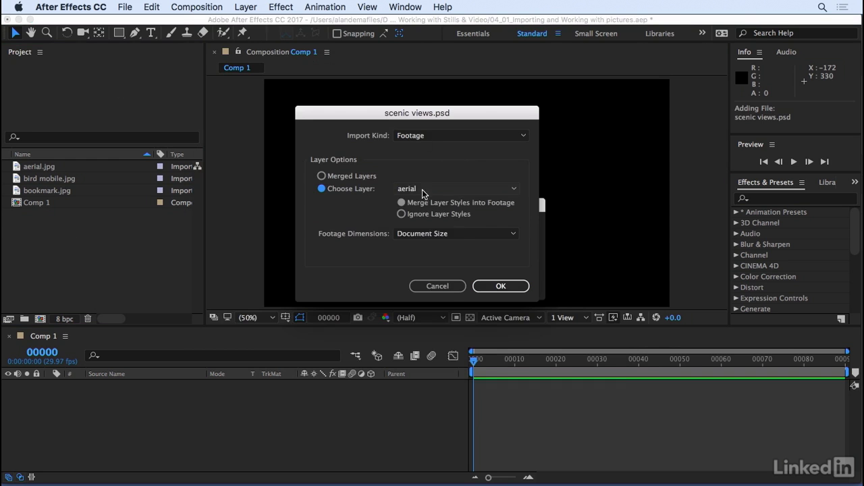
click(435, 188)
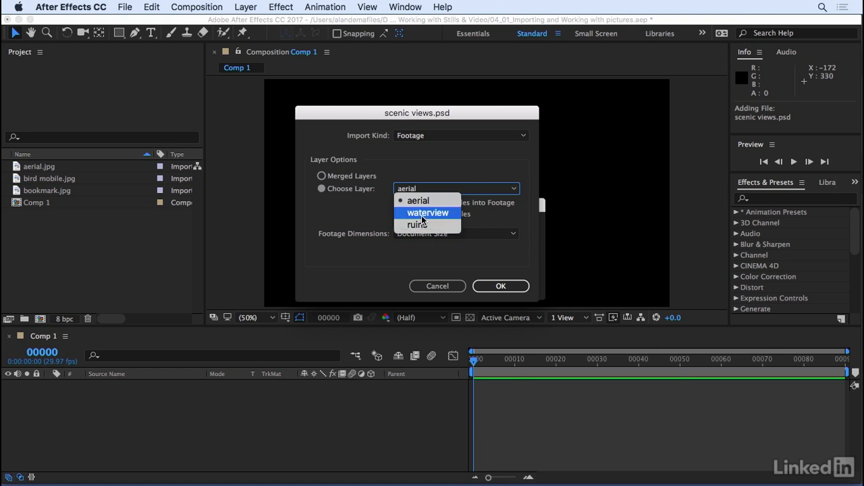
click(424, 213)
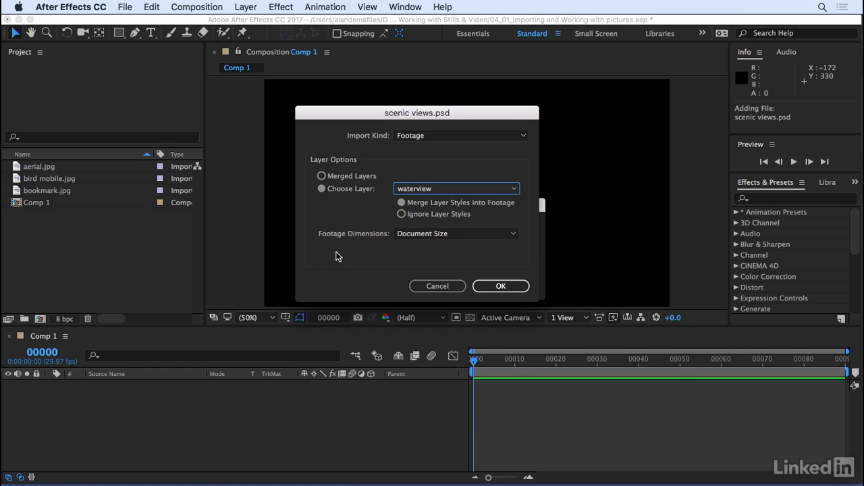
click(407, 233)
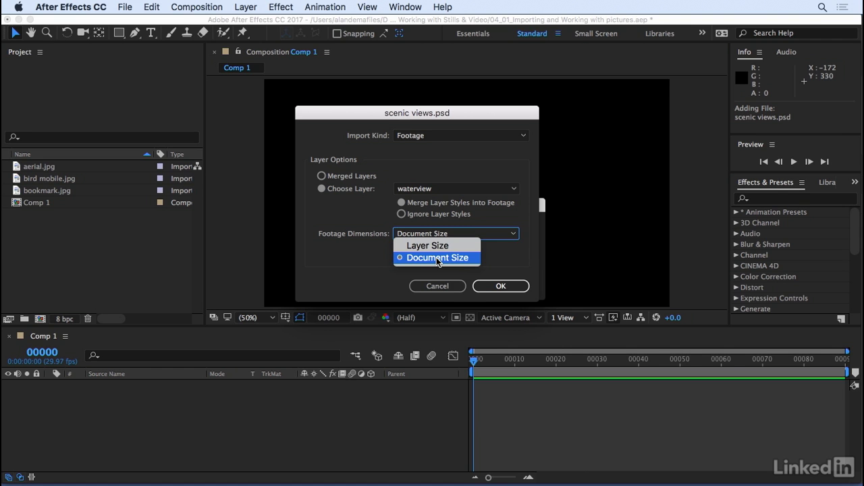
click(463, 258)
click(475, 238)
click(441, 247)
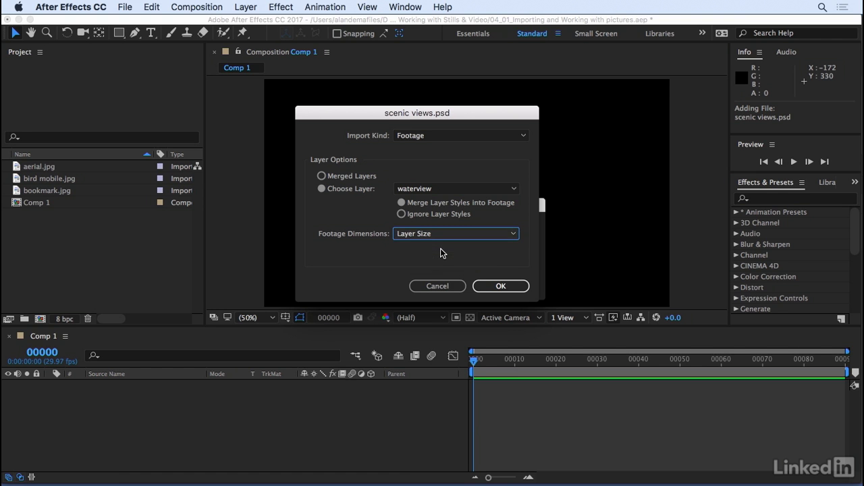
click(519, 288)
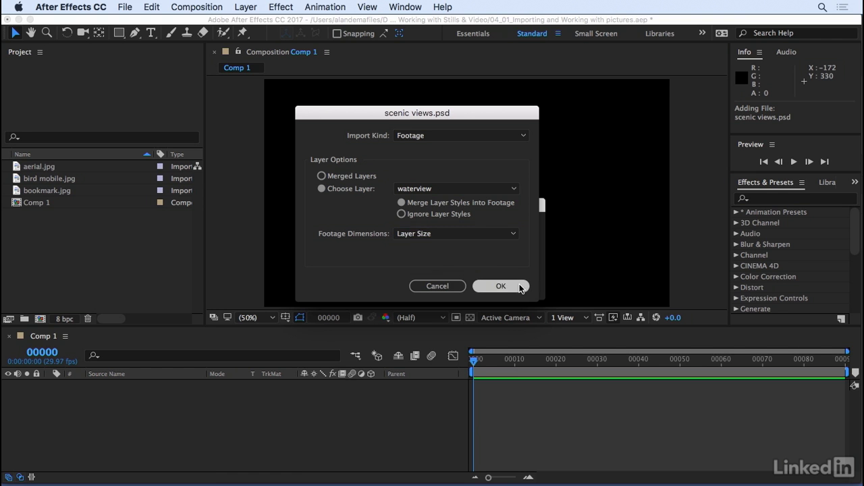
- Add the waterview footage to the Comp 1 timeline, and delete it from both the composition and the project
drag(72, 214, 94, 401)
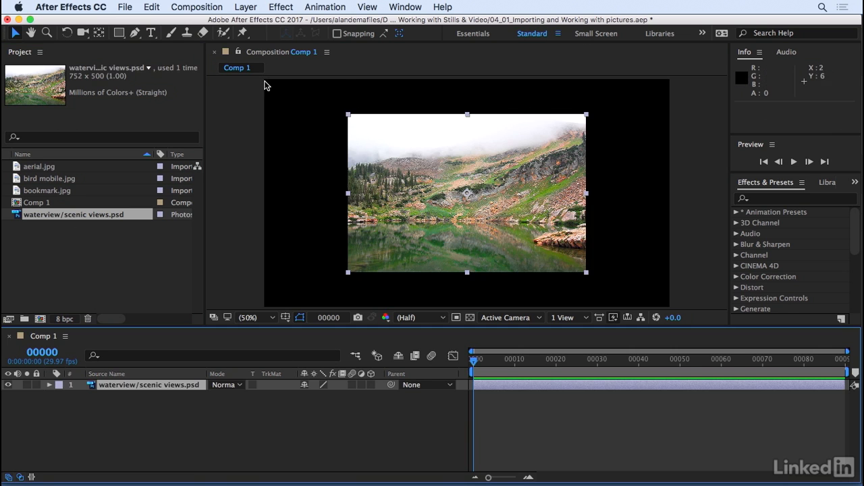
click(154, 385)
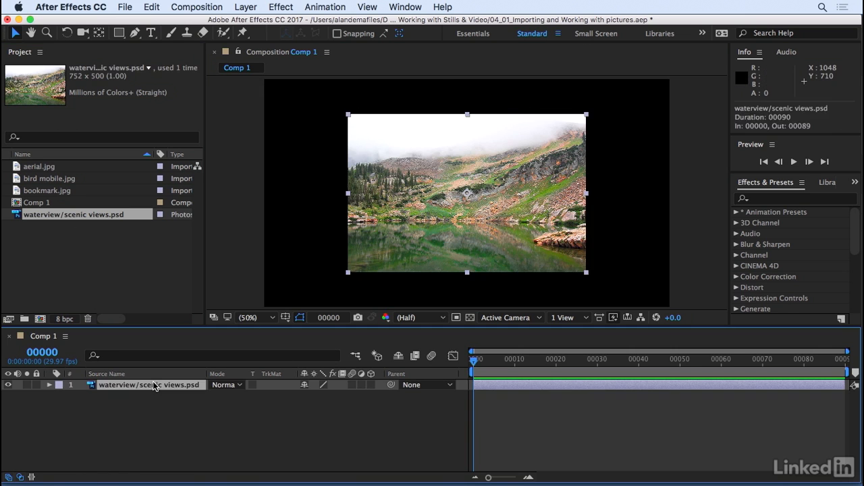
key(Delete)
click(66, 215)
key(Delete)
- Import scenic views.psd with the import kind Composition and Editable Layer Styles
key(super+i)
click(388, 230)
click(624, 338)
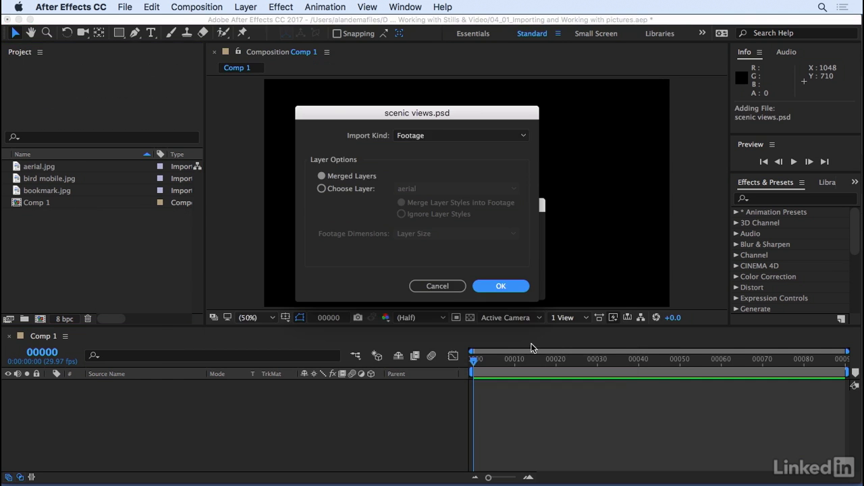
click(423, 136)
click(430, 163)
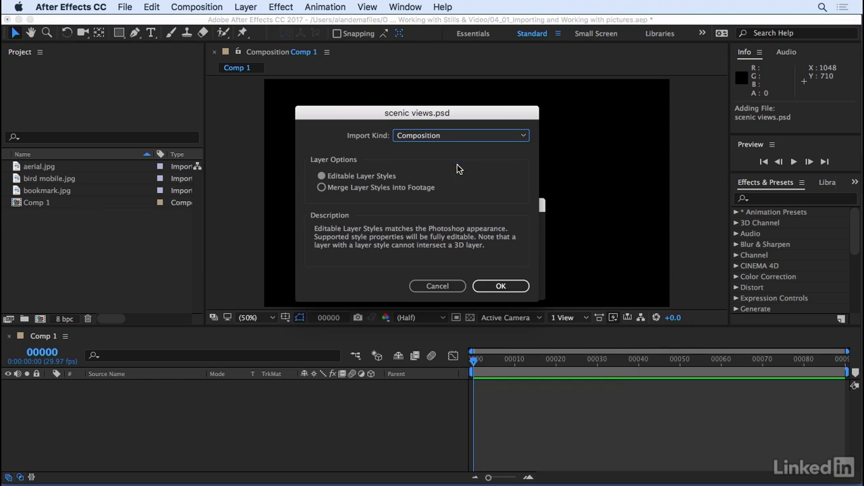
click(513, 285)
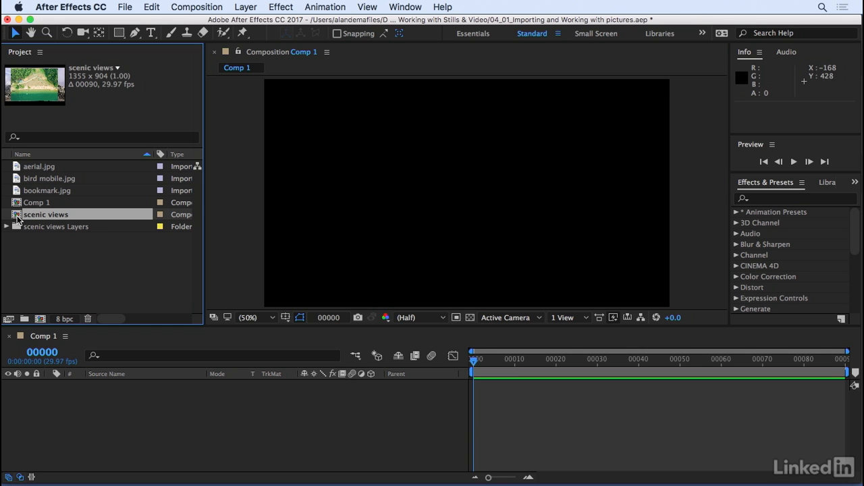
- Expand the scenic views Layers folder, and open the scenic views composition with its aerial layer selected
click(17, 227)
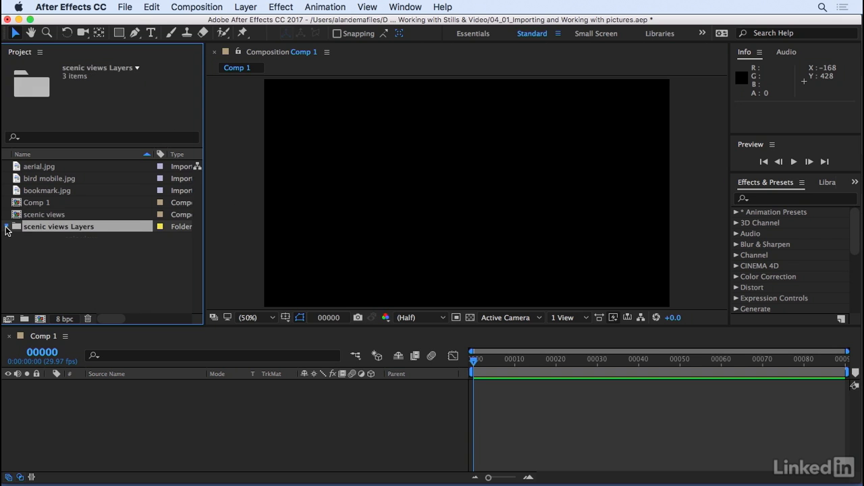
click(7, 228)
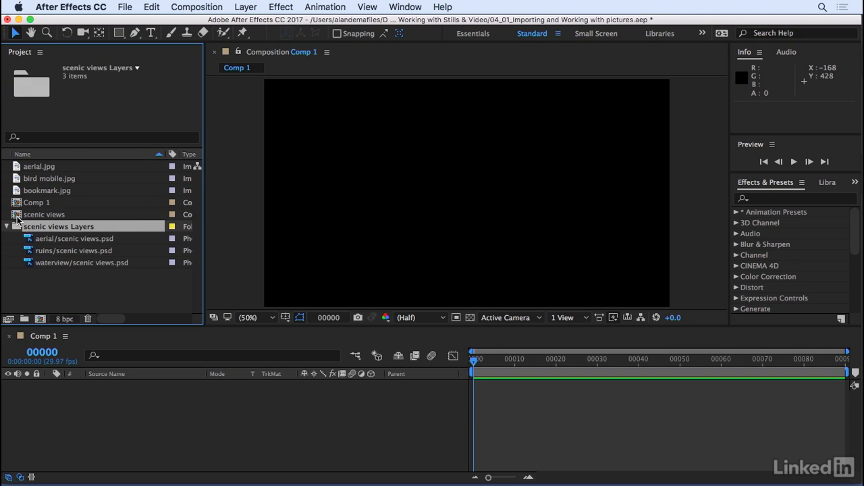
double_click(18, 216)
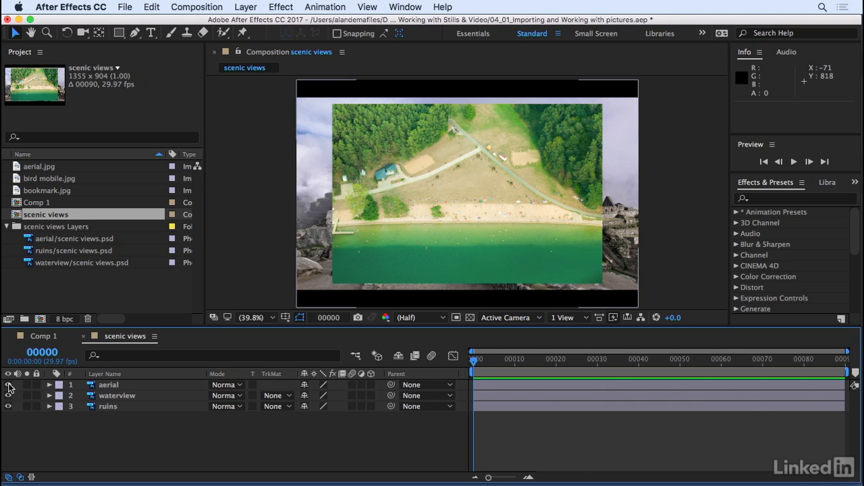
click(106, 386)
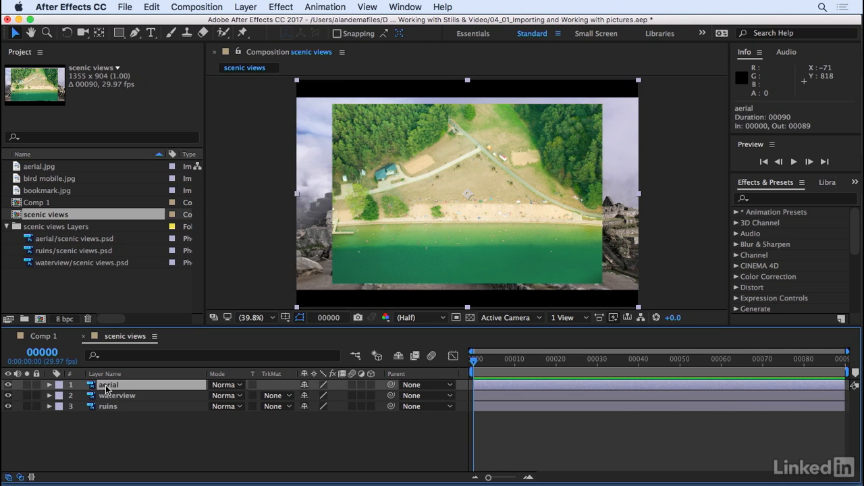
- Solo the aerial, waterview and ruins layers one at a time to compare each image with its layer bounds
click(27, 384)
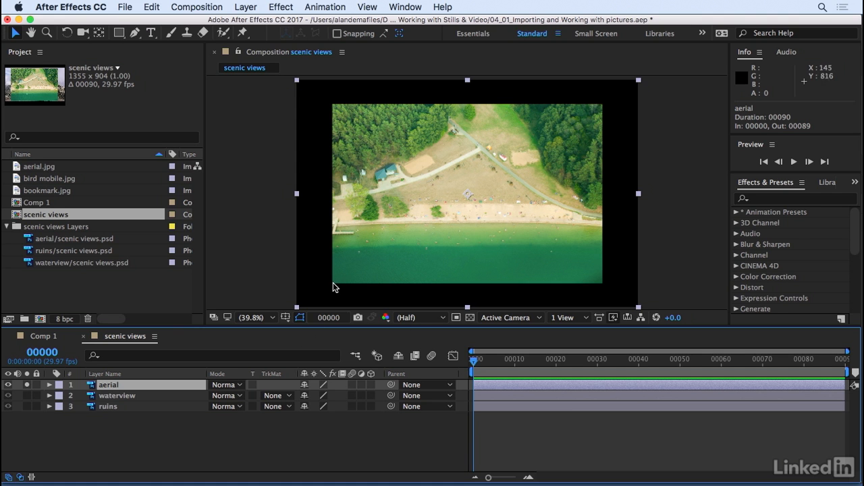
click(87, 434)
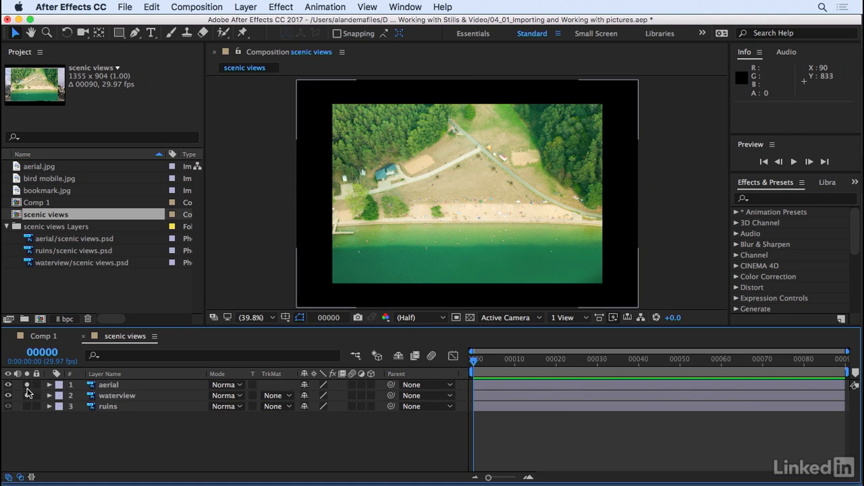
click(27, 395)
click(101, 398)
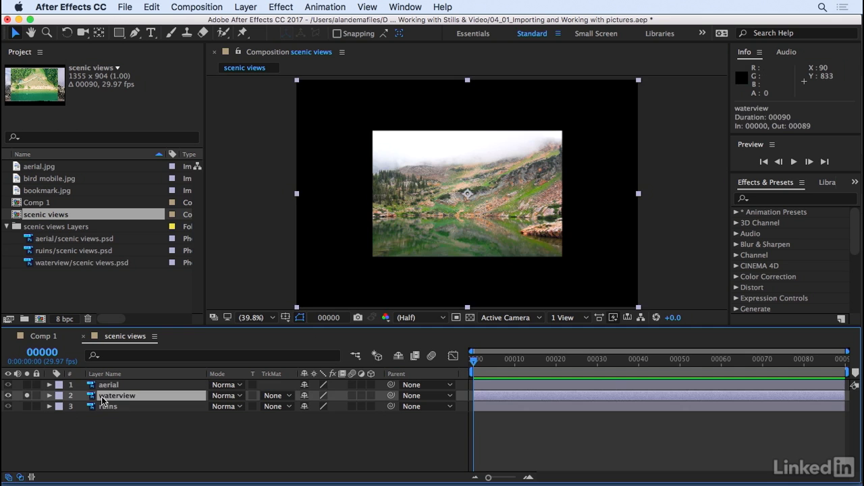
click(27, 406)
click(106, 407)
click(27, 395)
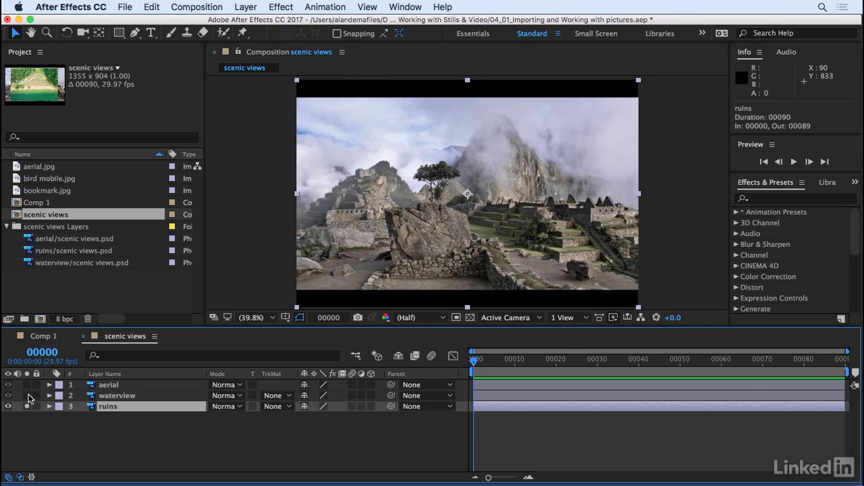
click(27, 406)
click(107, 432)
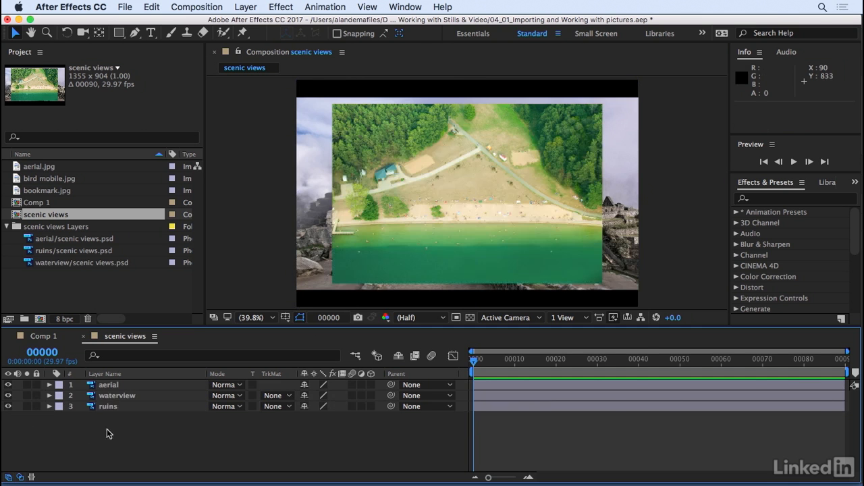
drag(150, 438, 112, 383)
- Delete the scenic views composition and the scenic views Layers folder from the project
click(42, 288)
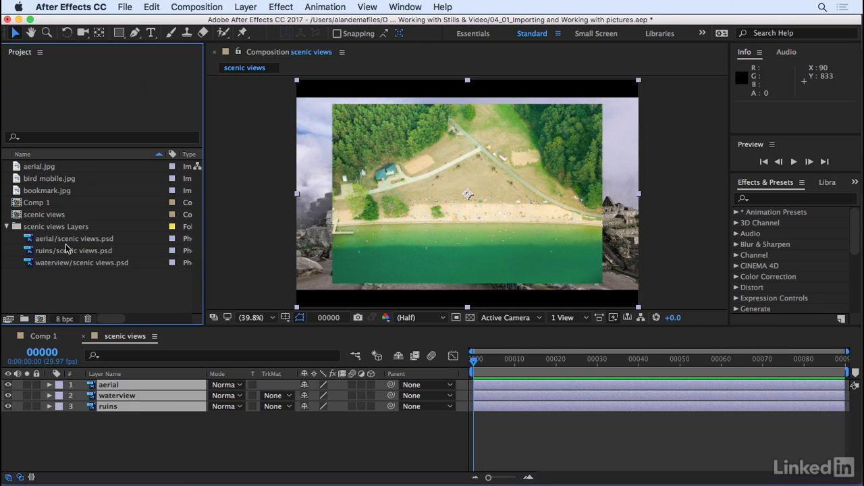
click(21, 227)
super+click(38, 216)
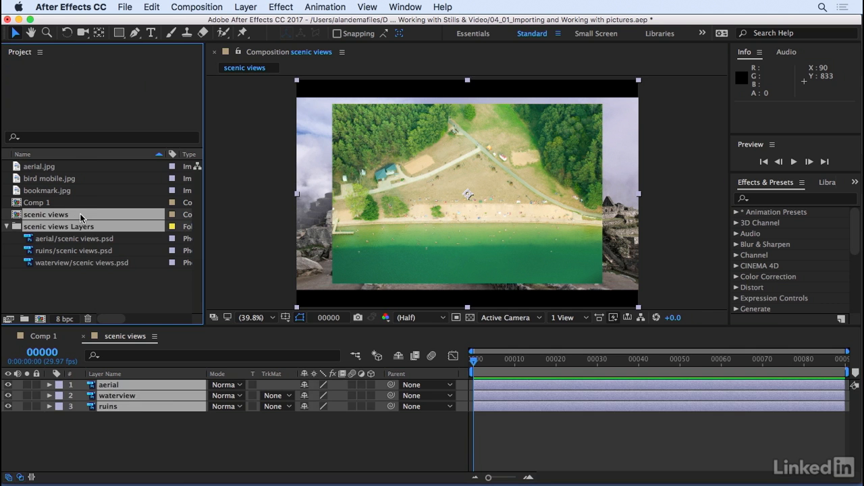
key(Delete)
click(542, 269)
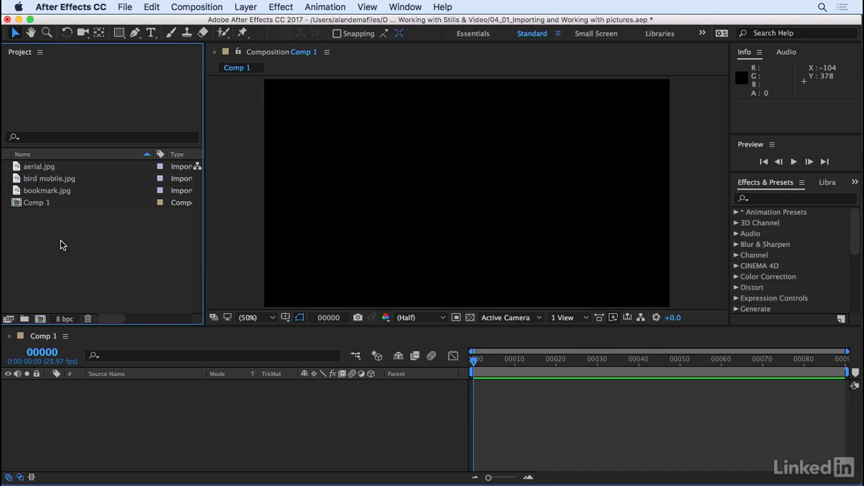
- Import scenic views.psd as Composition - Retain Layer Sizes with Editable Layer Styles, and open the resulting composition
double_click(106, 244)
click(351, 230)
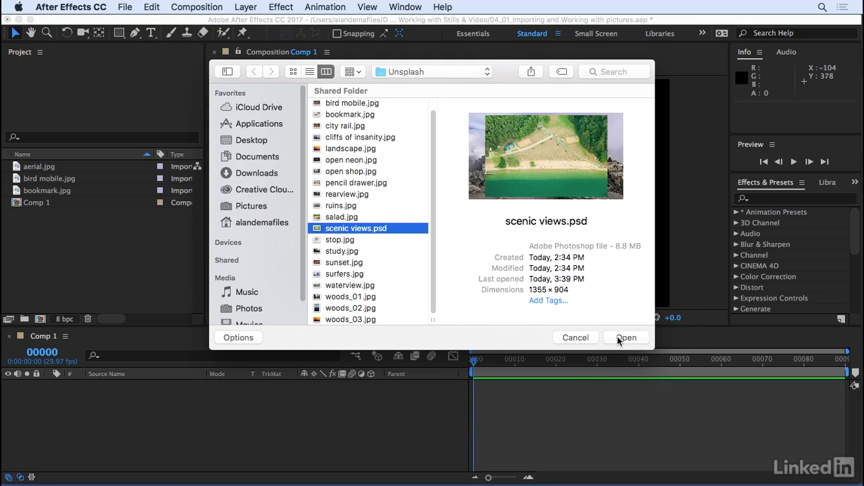
click(623, 339)
click(463, 136)
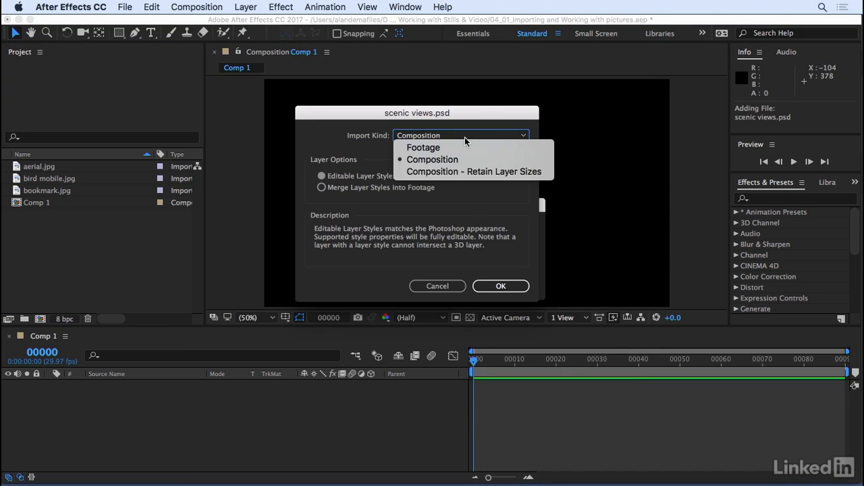
click(440, 171)
click(499, 286)
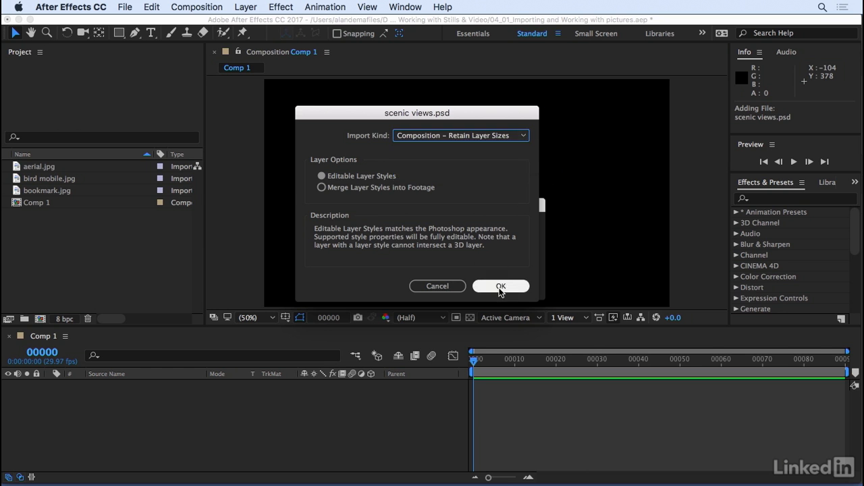
double_click(17, 216)
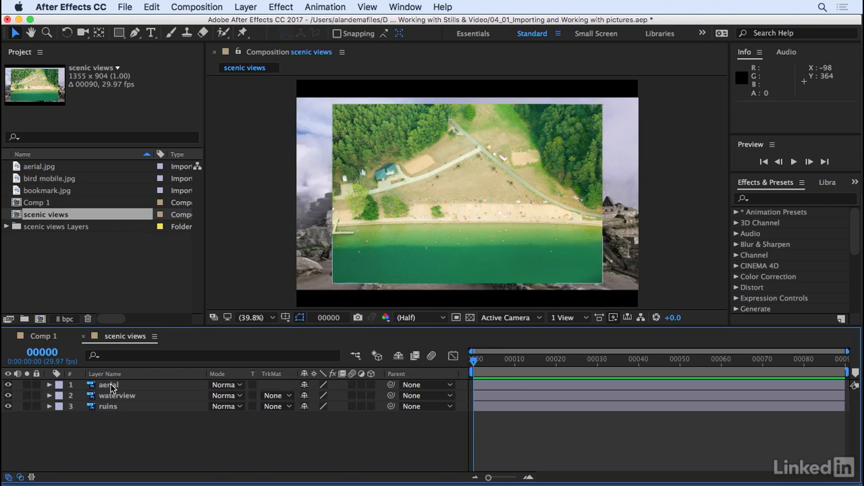
- Solo the aerial and waterview layers in turn to examine their bounding boxes, and switch the solos off
click(109, 385)
click(27, 385)
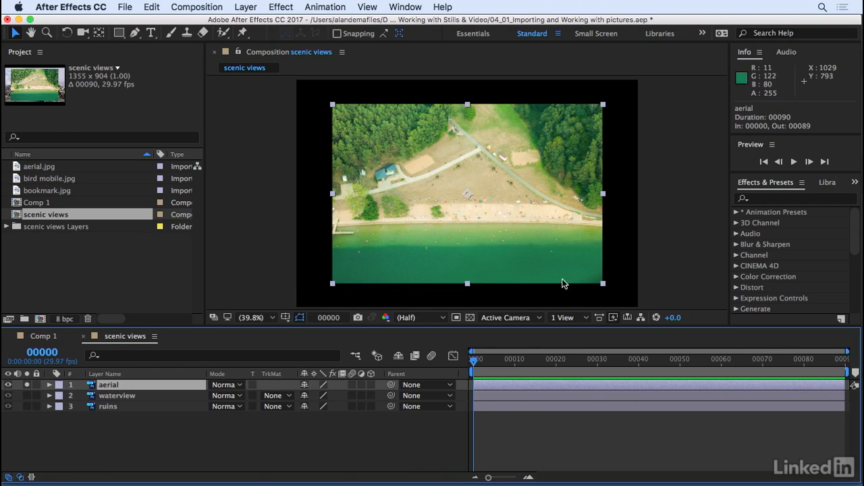
click(27, 395)
click(27, 384)
click(114, 395)
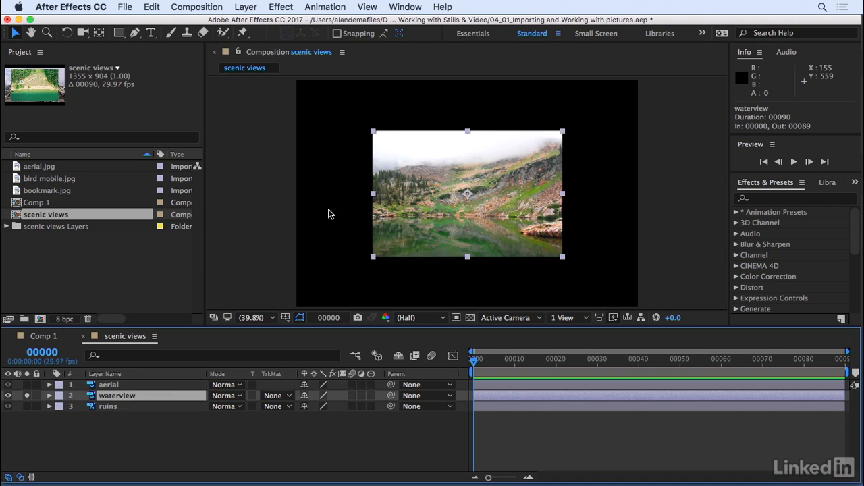
click(48, 267)
click(174, 343)
click(27, 395)
click(75, 261)
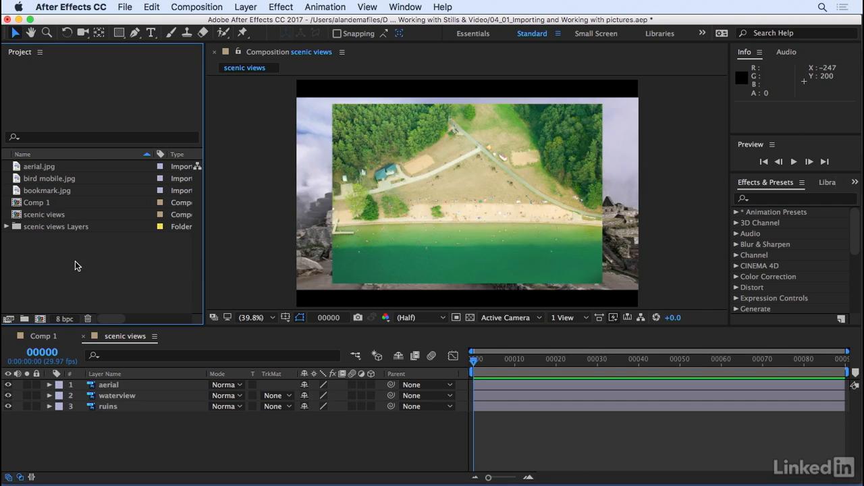
- Import woods_01.jpg from the Unsplash folder as footage with the ImporterJPEG Sequence option enabled
double_click(108, 268)
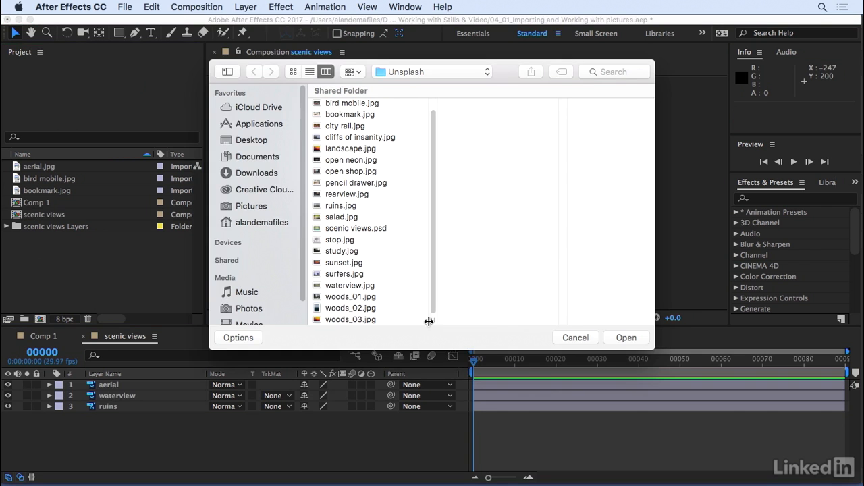
click(340, 297)
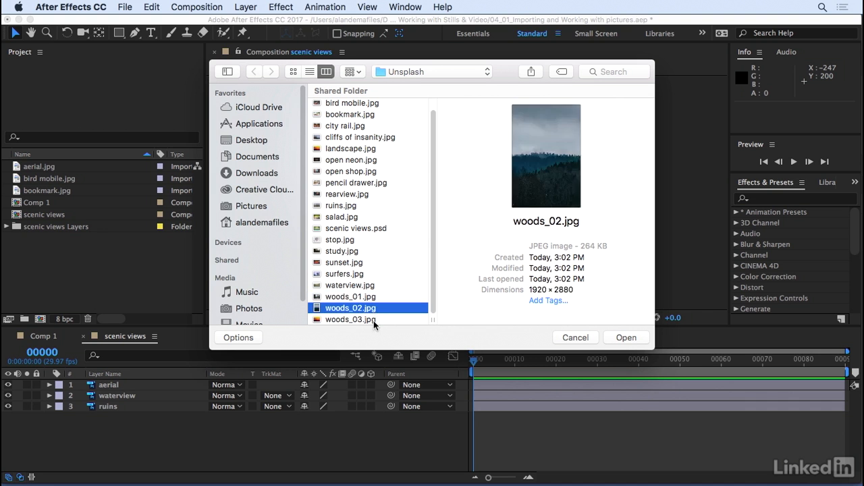
click(373, 320)
click(372, 298)
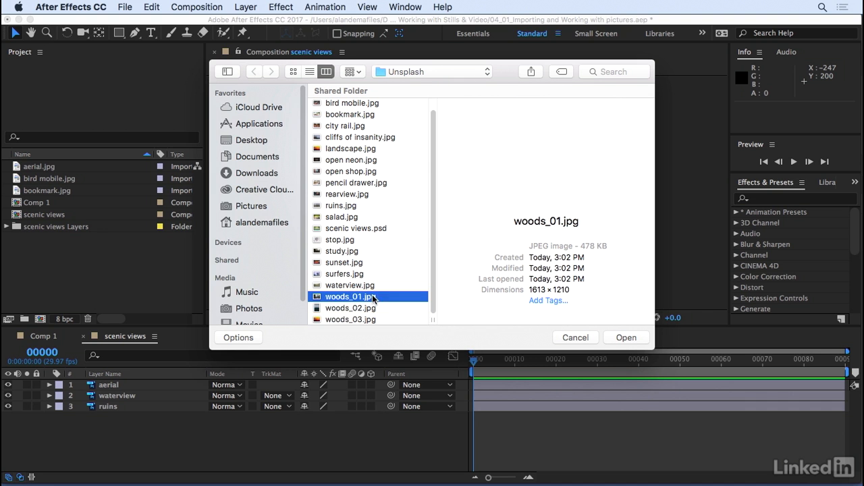
click(238, 338)
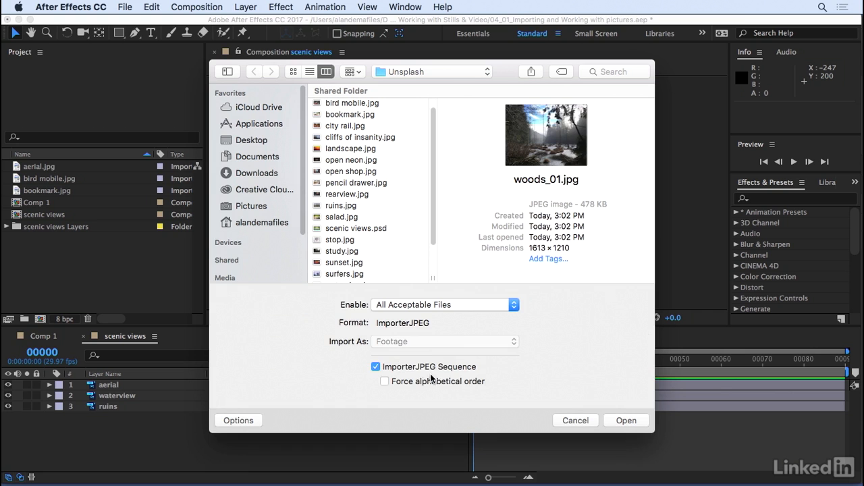
scroll(432, 255, down, 3)
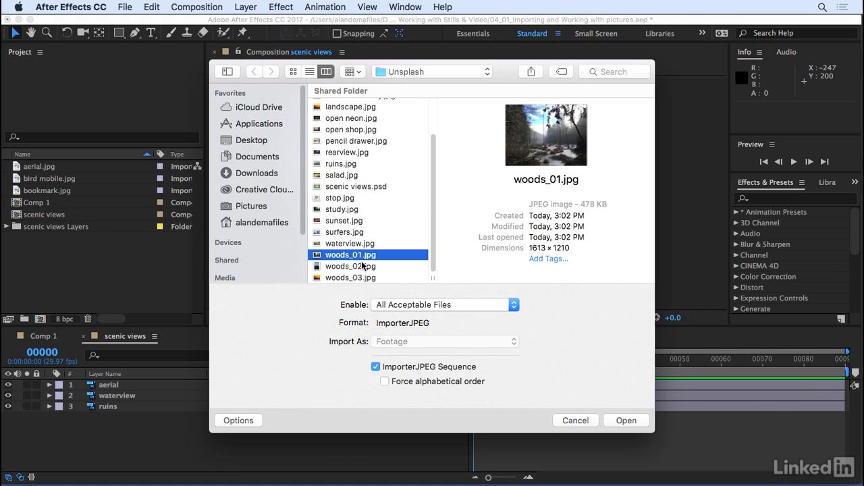
click(638, 421)
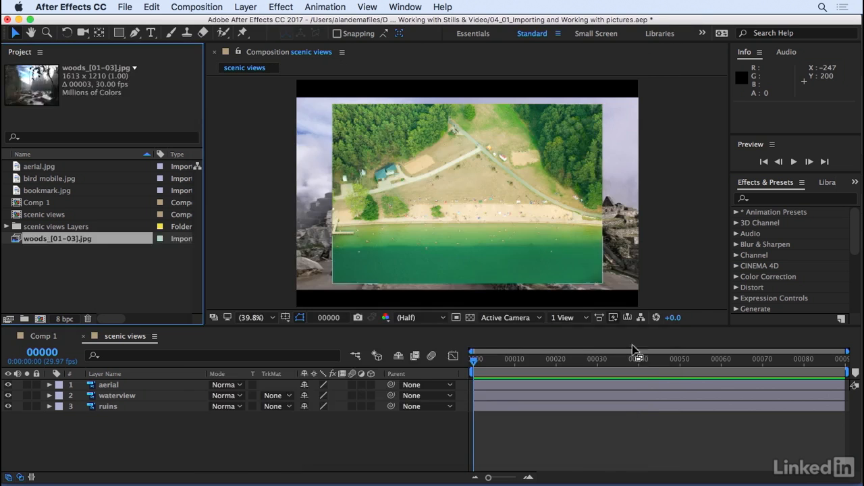
- Add the woods image sequence below the ruins layer in scenic views, and hide the aerial, waterview and ruins layers
click(68, 254)
drag(20, 241, 108, 417)
drag(8, 406, 10, 385)
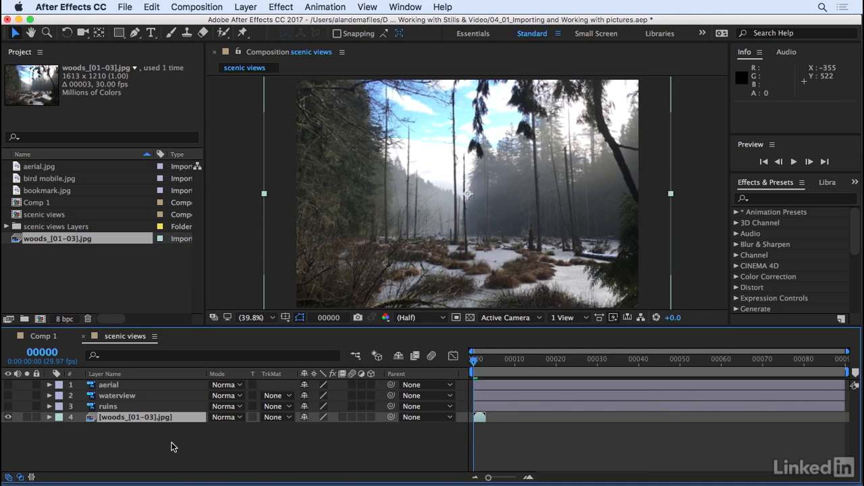
- Select the woods sequence layer and scrub through its frames at the start of the timeline
click(173, 444)
click(480, 417)
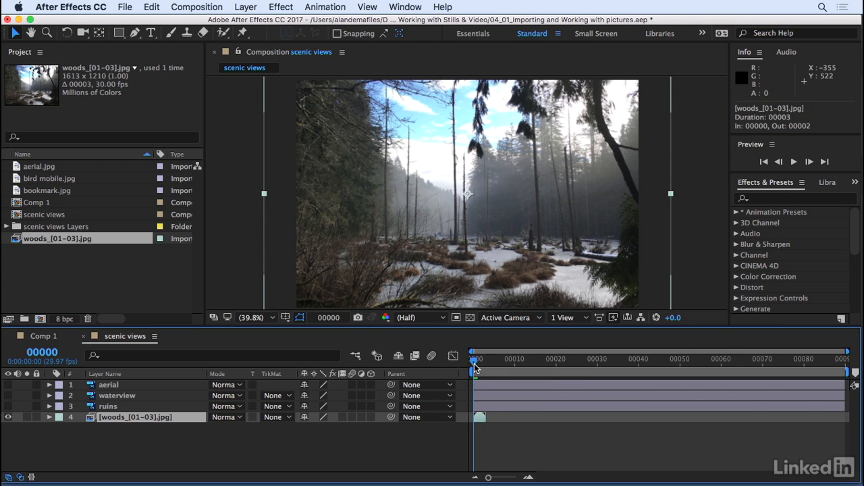
mouse_move(476, 365)
mouse_down()
mouse_move(491, 367)
mouse_move(474, 367)
mouse_up()
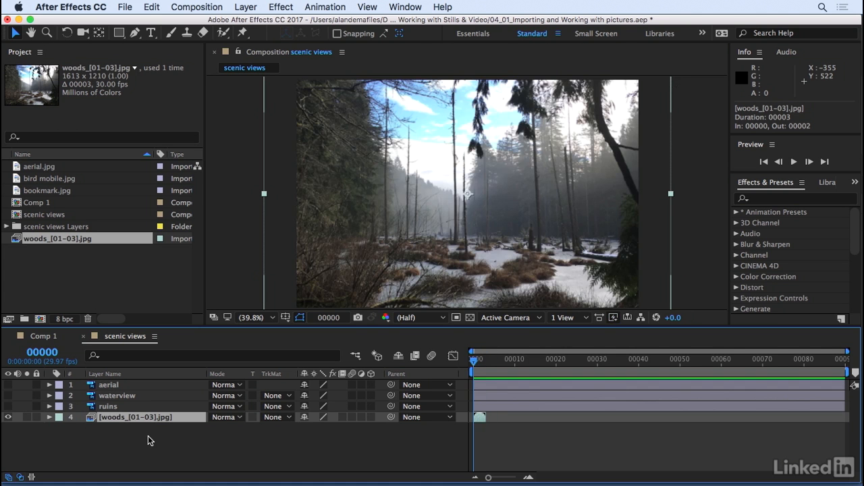
- Delete the woods image sequence from both the scenic views composition and the project
click(137, 419)
key(Delete)
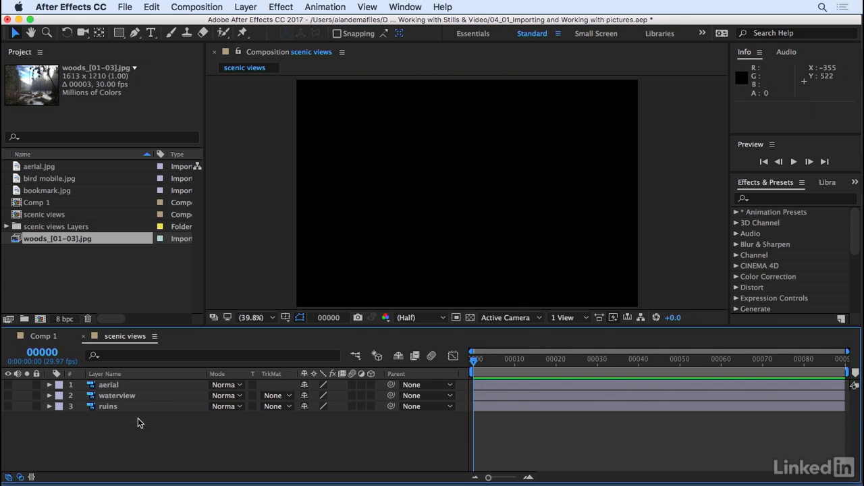
click(43, 239)
key(Delete)
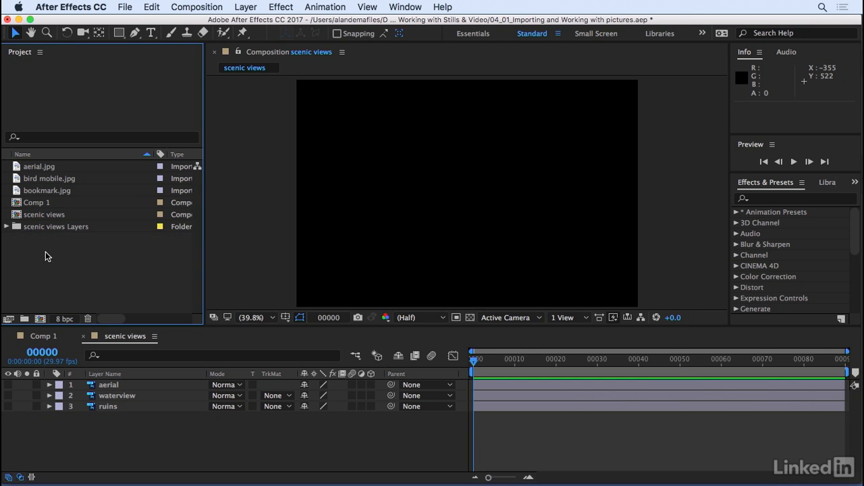
- Import woods_01.jpg, woods_02.jpg and woods_03.jpg as separate stills with the ImporterJPEG Sequence option disabled
key(super+i)
click(362, 299)
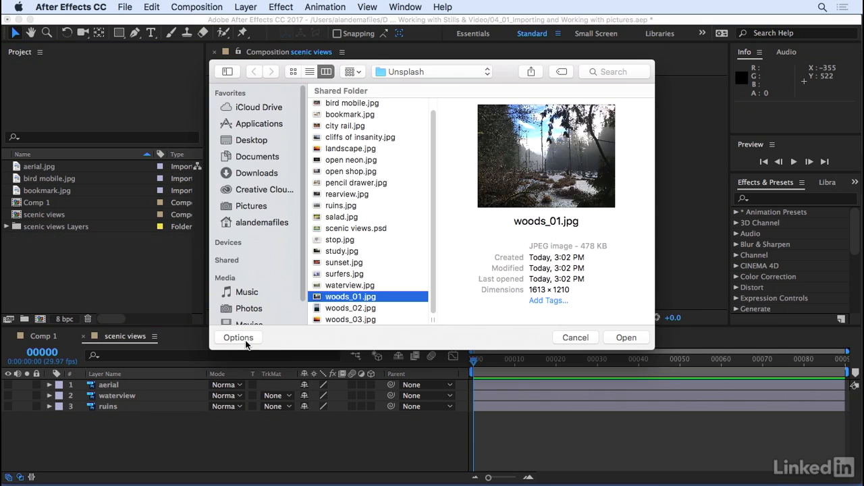
click(240, 338)
scroll(436, 265, down, 3)
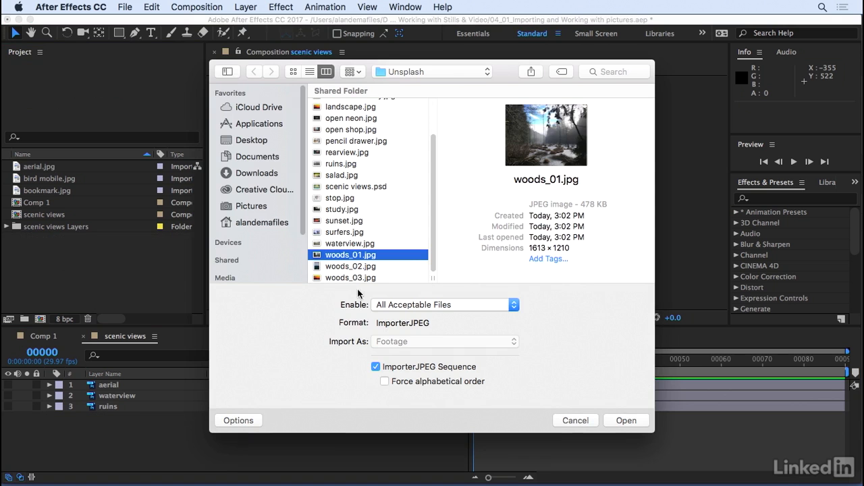
click(375, 367)
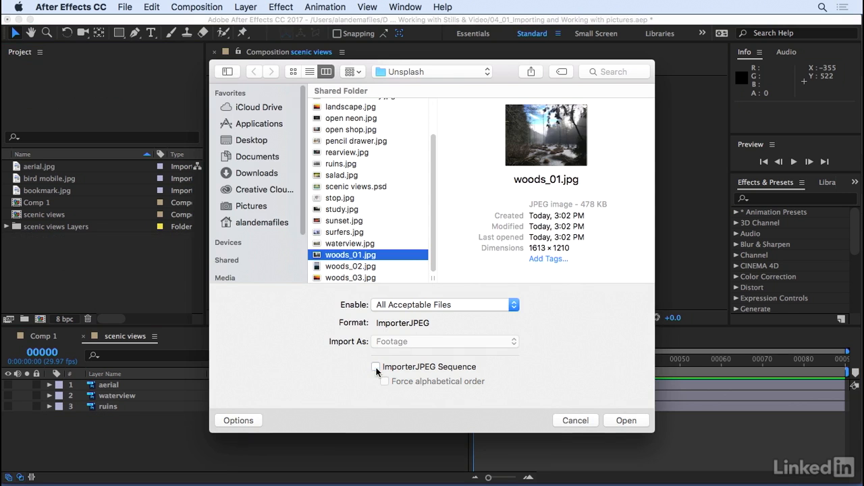
shift+click(366, 282)
click(623, 420)
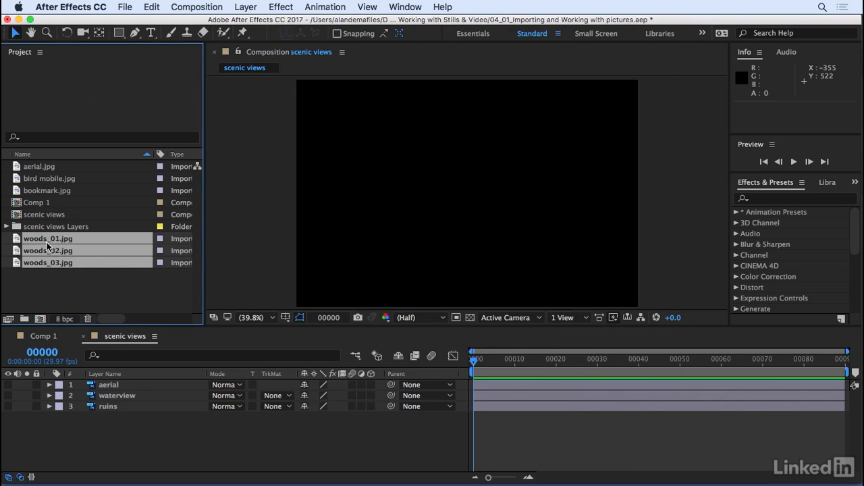
- Inspect the imported woods_01.jpg, woods_02.jpg and woods_03.jpg stills individually in the project
click(68, 301)
click(67, 244)
click(65, 250)
click(65, 263)
click(75, 282)
- Delete the scenic views composition, the scenic views Layers folder and the three woods stills from the project
drag(141, 297, 30, 217)
key(Delete)
key(Return)
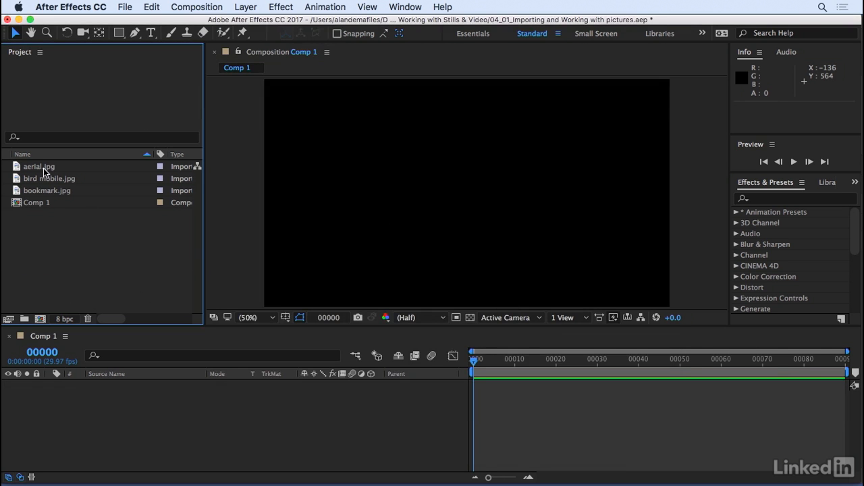
- Import city rail.jpg and cliffs of insanity.jpg from the Unsplash folder into the project
key(super+i)
scroll(432, 177, up, 1)
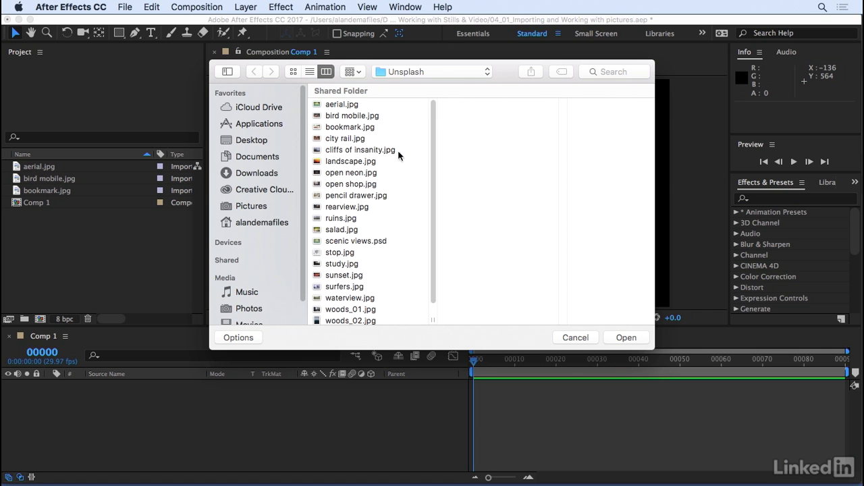
click(345, 140)
shift+click(382, 150)
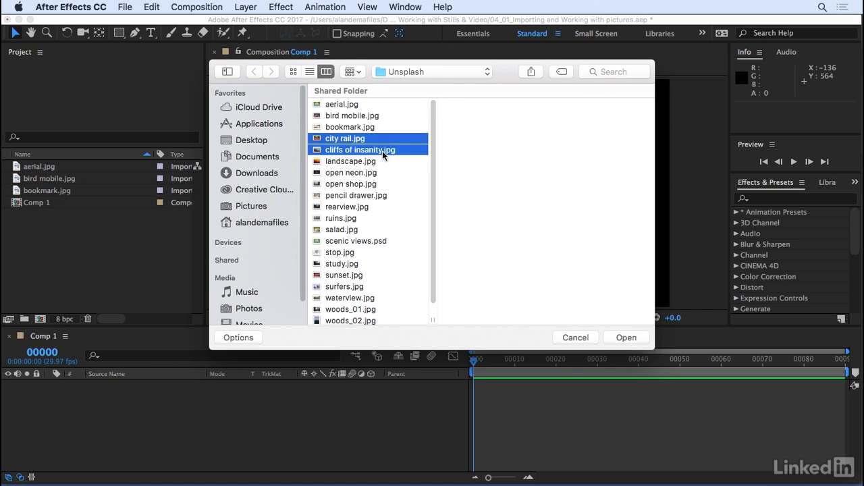
click(625, 338)
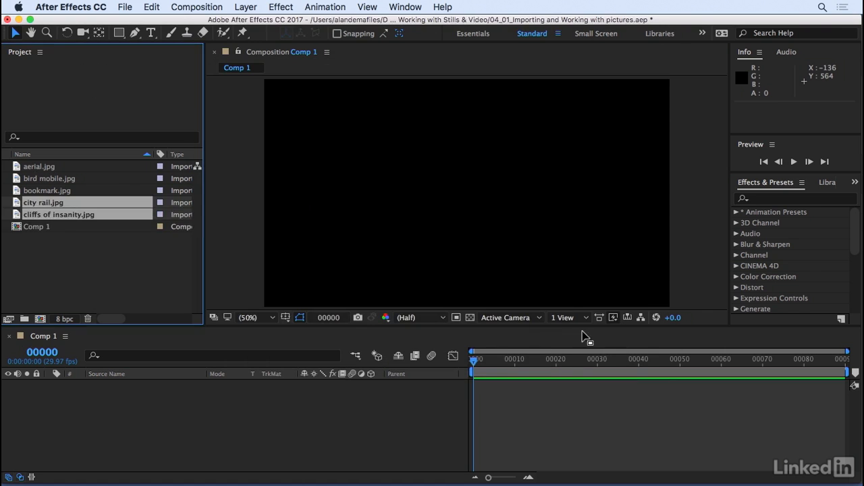
- Add aerial.jpg, bird mobile.jpg, bookmark.jpg, city rail.jpg and cliffs of insanity.jpg to the Comp 1 timeline as layers
click(42, 169)
shift+click(52, 216)
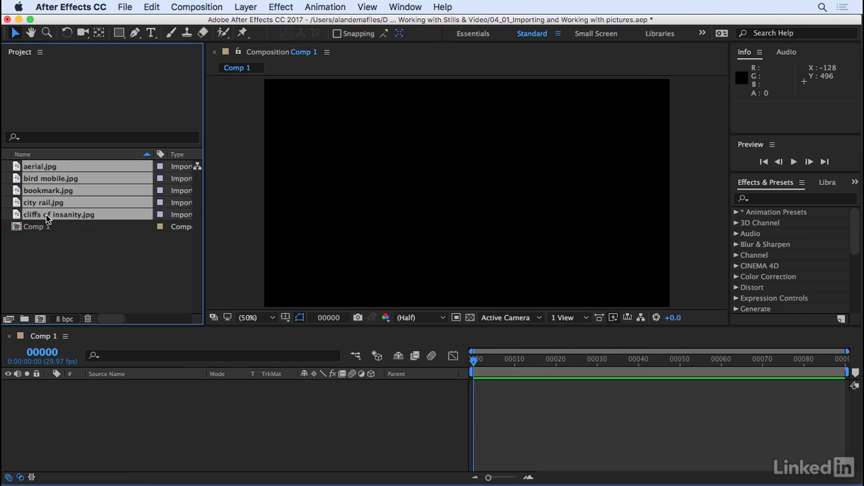
drag(38, 170, 169, 409)
click(104, 455)
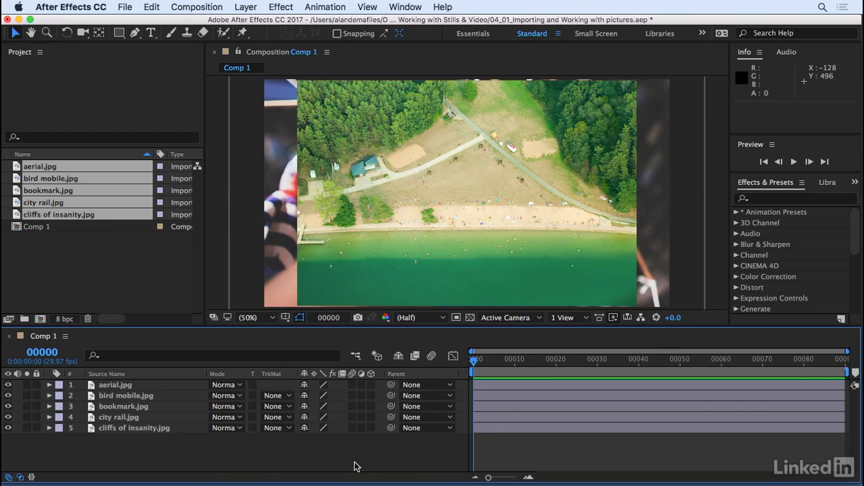
- Solo the aerial.jpg layer and reveal its Transform properties
click(122, 386)
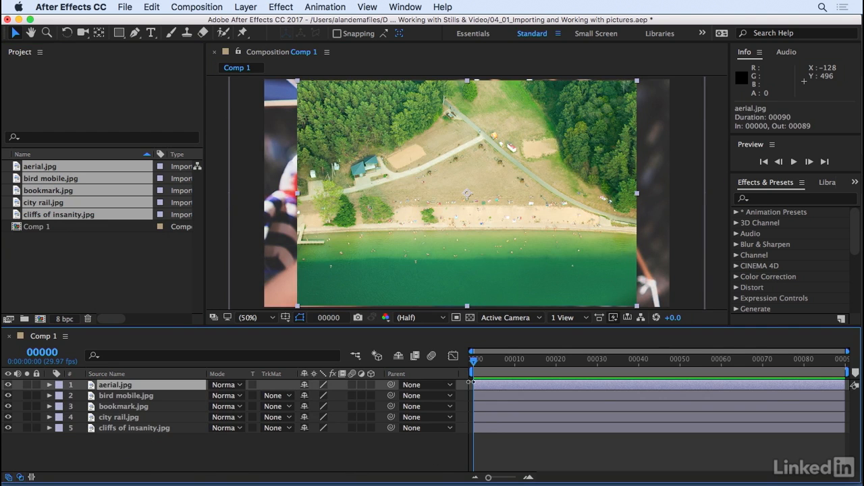
click(27, 385)
drag(530, 360, 431, 363)
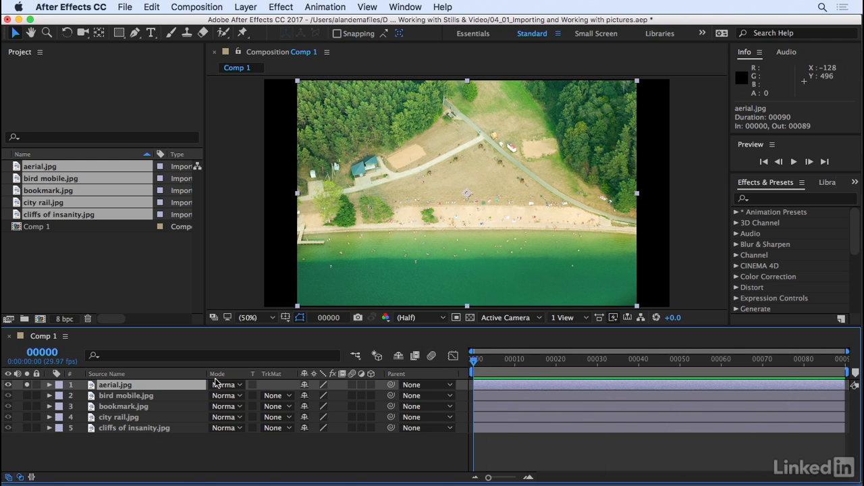
click(49, 385)
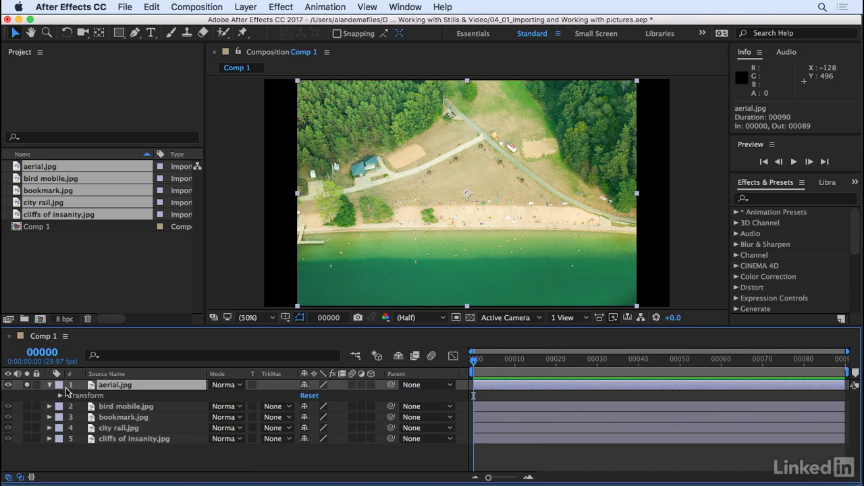
click(61, 396)
- Add Scale and Opacity keyframes to the aerial.jpg layer at frame 25
mouse_move(568, 368)
mouse_down()
mouse_move(576, 368)
mouse_move(480, 363)
mouse_move(576, 365)
mouse_up()
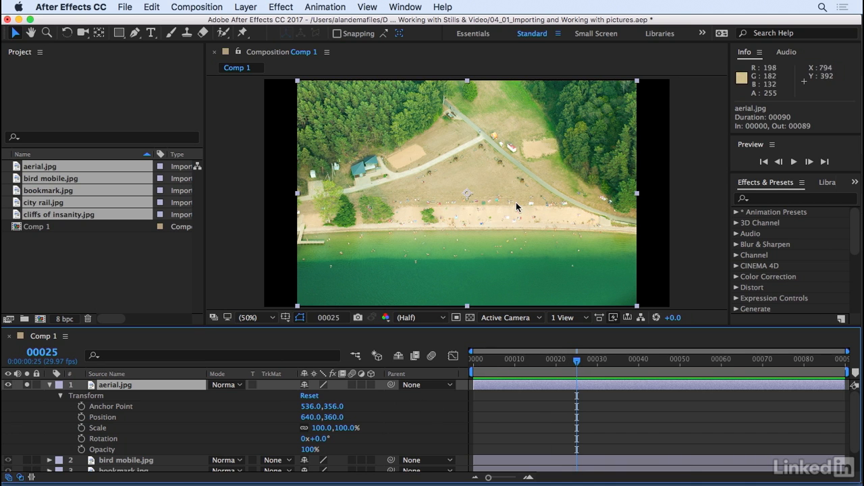
click(82, 428)
click(81, 449)
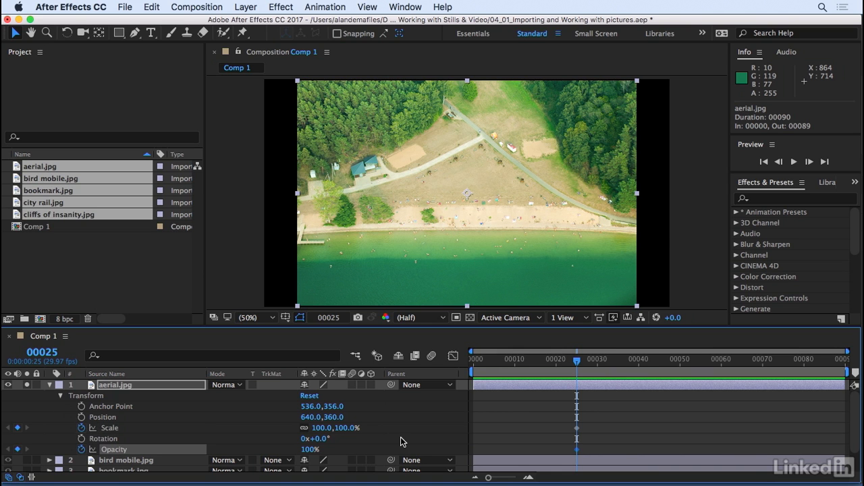
- Set aerial.jpg's Scale to 0% and Opacity to 0% at frame 0, and preview the animation
drag(576, 361, 474, 363)
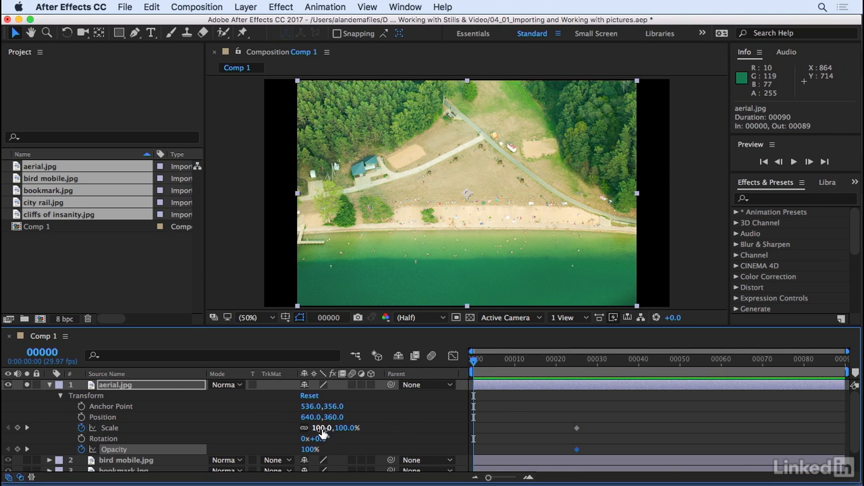
key(Return)
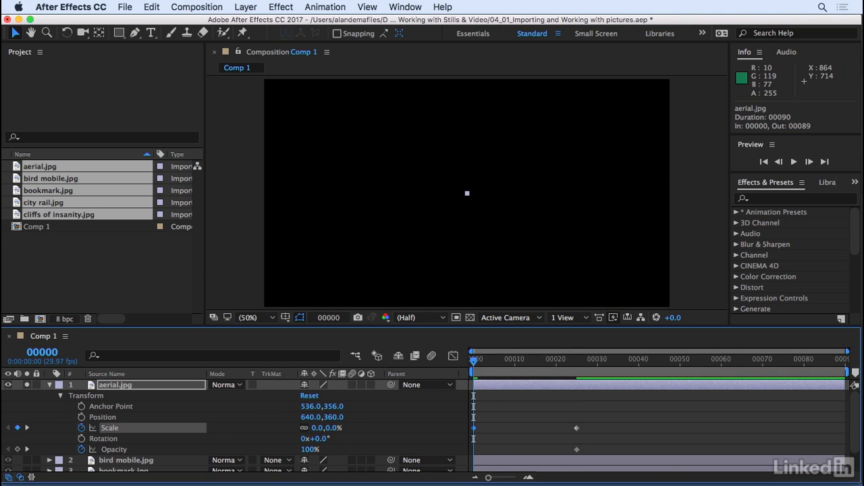
click(310, 448)
text(0)
key(Return)
click(536, 400)
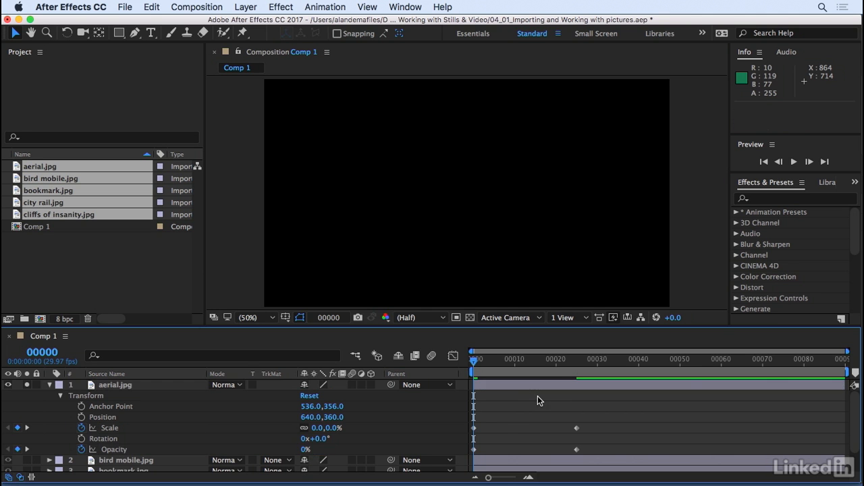
key(space)
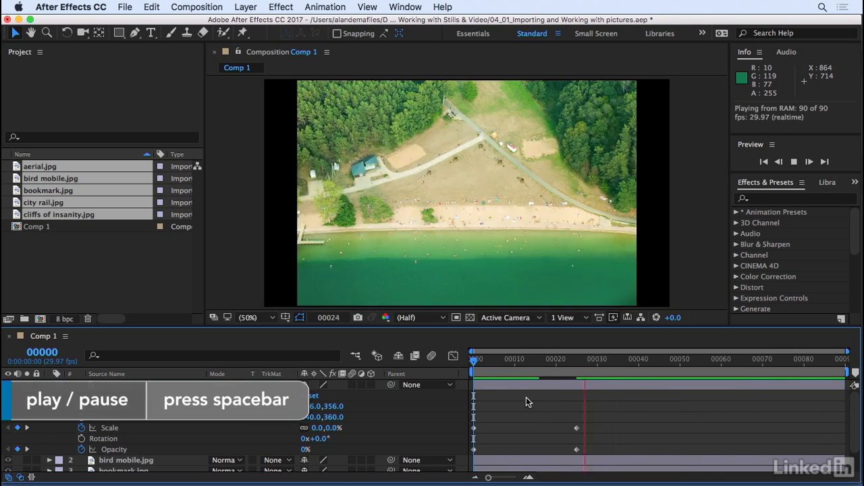
- Apply Easy Ease In to aerial.jpg's Scale and Opacity keyframes at frame 25, and preview the result from frame 0
drag(556, 360, 575, 369)
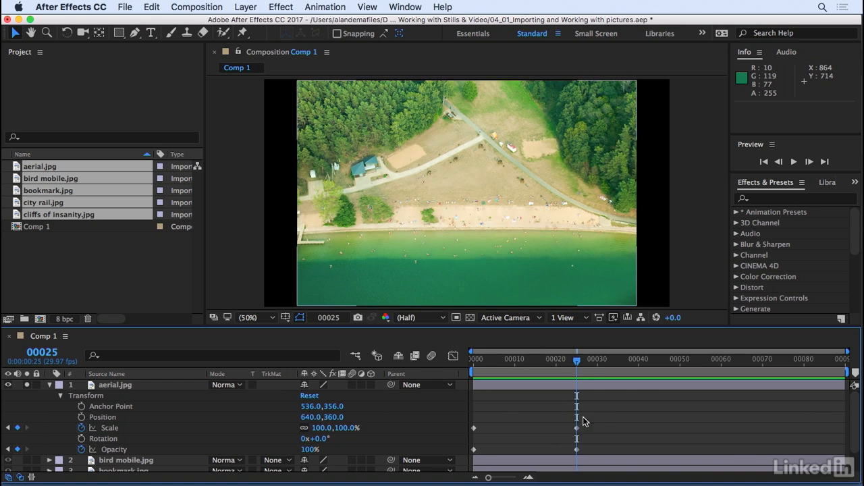
drag(585, 422, 572, 454)
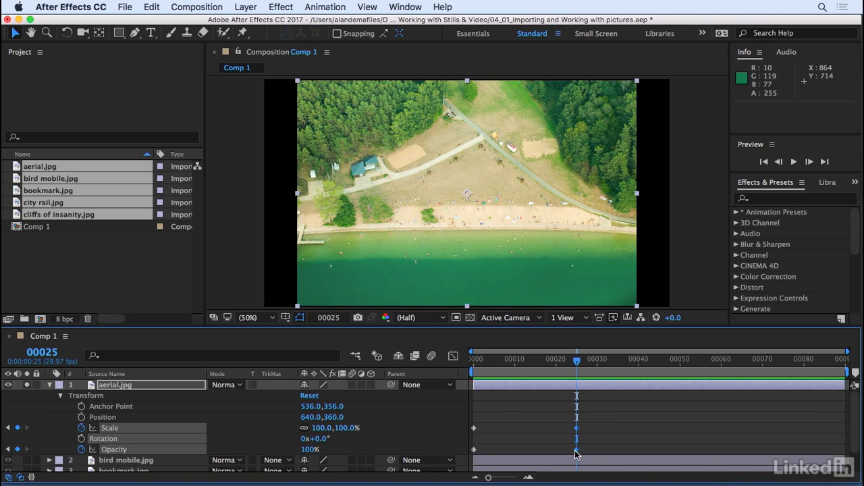
right_click(575, 453)
mouse_move(637, 471)
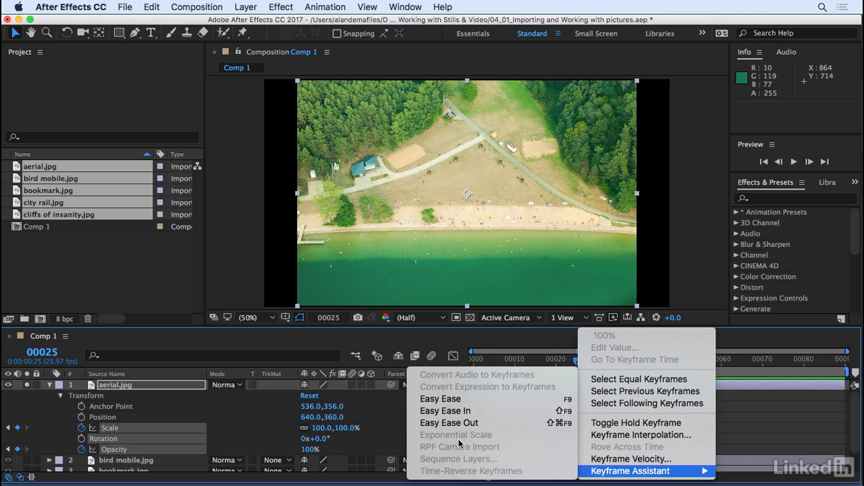
click(455, 411)
drag(554, 365, 443, 375)
key(space)
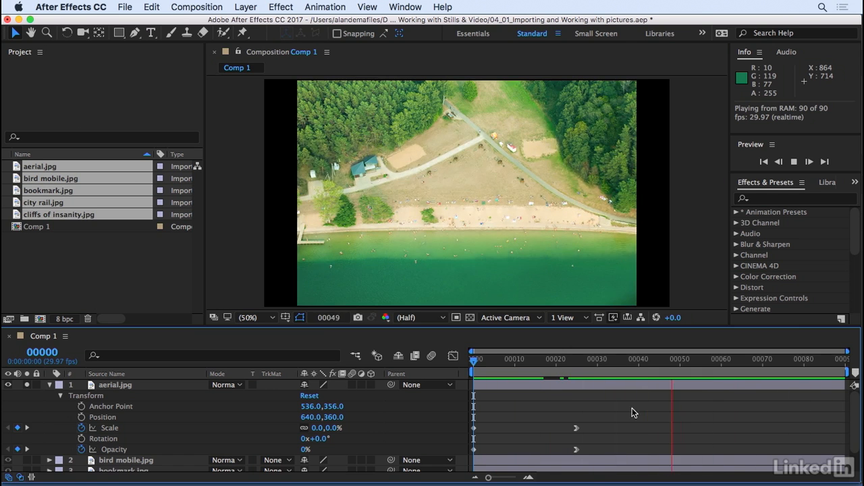
- Solo the bird mobile.jpg layer and add Scale and Opacity keyframes to it at frame 25
drag(547, 360, 579, 376)
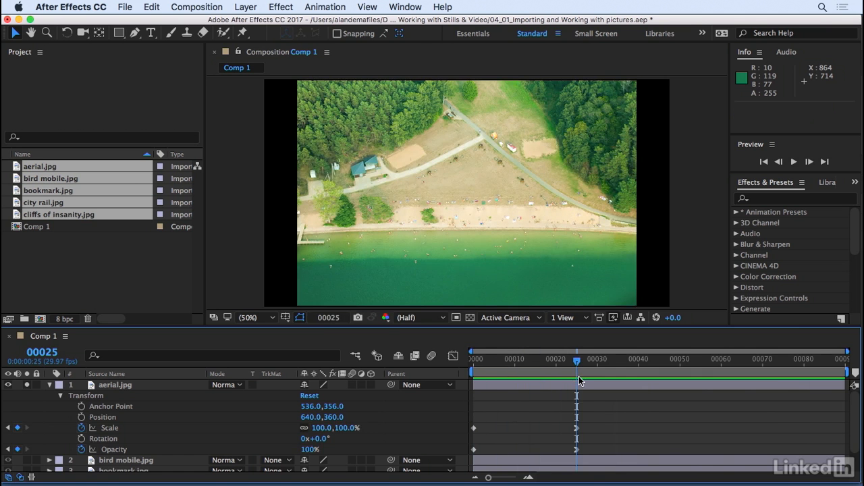
click(49, 386)
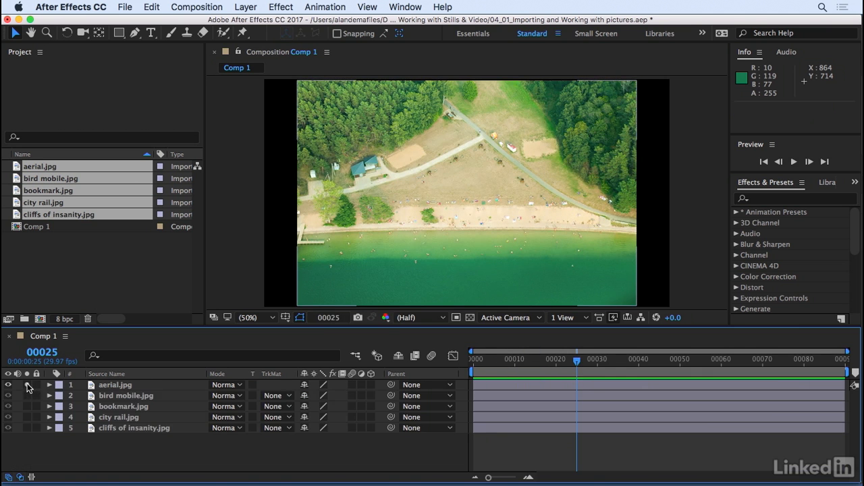
click(27, 396)
click(135, 396)
click(49, 395)
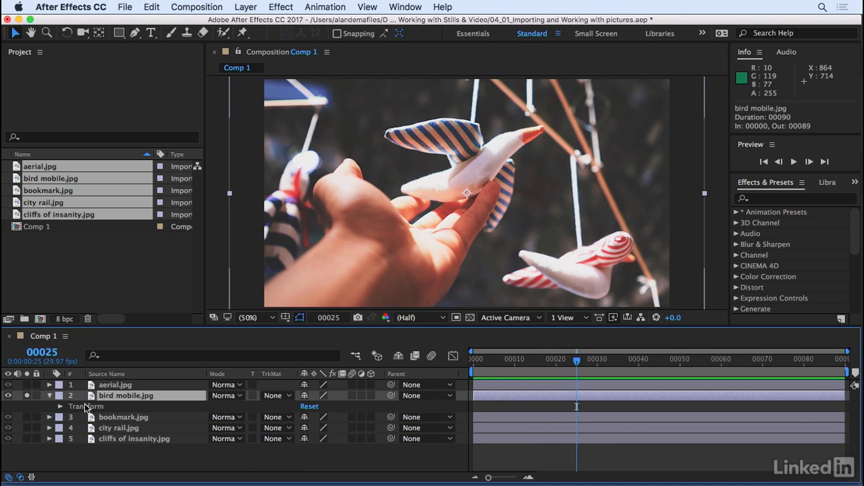
click(61, 407)
mouse_move(577, 363)
mouse_down()
mouse_move(560, 362)
mouse_move(577, 366)
mouse_up()
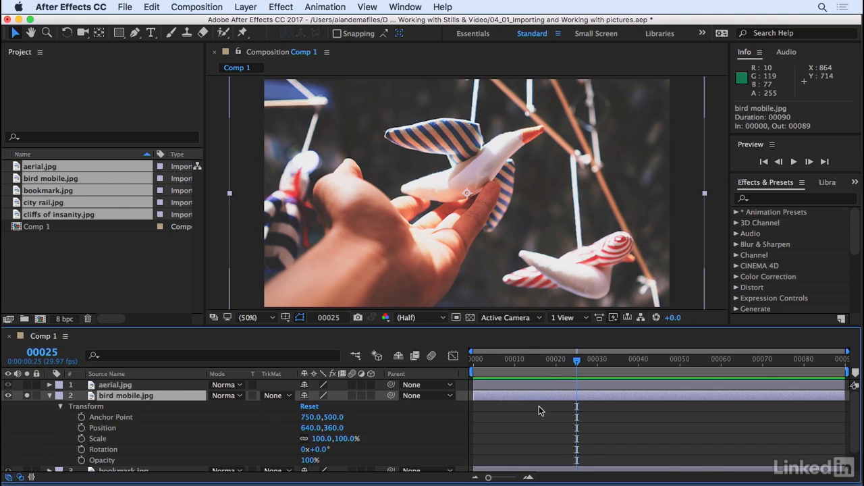
click(82, 439)
click(82, 460)
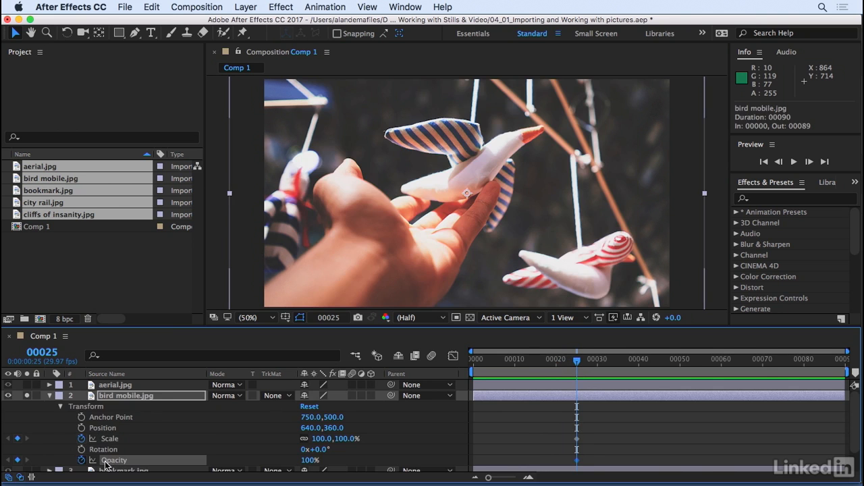
drag(564, 362, 544, 362)
scroll(432, 426, down, 2)
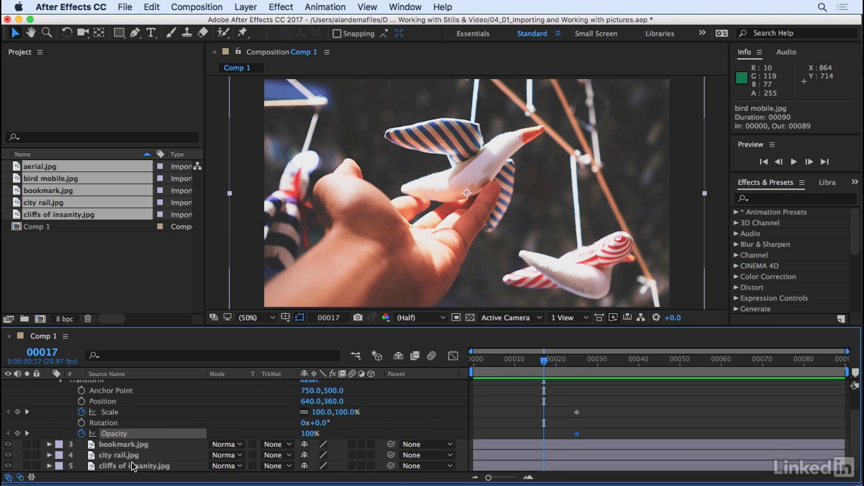
- Remove bird mobile.jpg's Scale and Opacity keyframes, collapse its properties and turn off its solo
scroll(133, 466, up, 2)
click(82, 438)
click(82, 460)
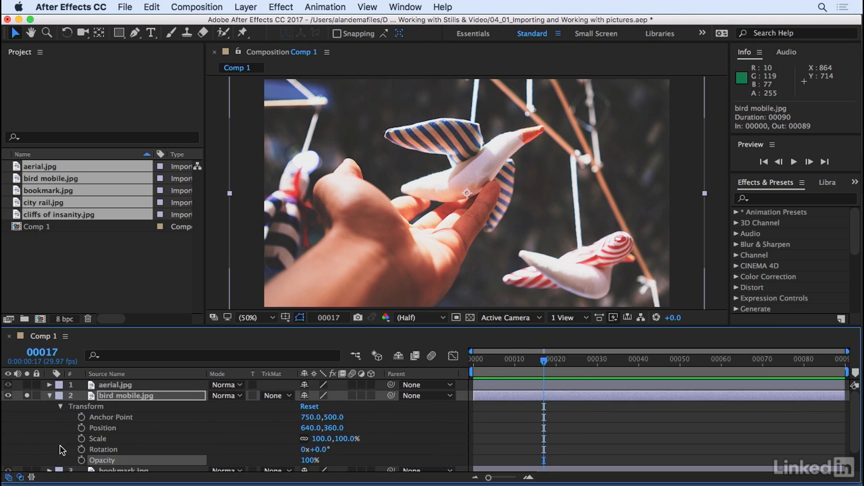
click(62, 451)
click(49, 395)
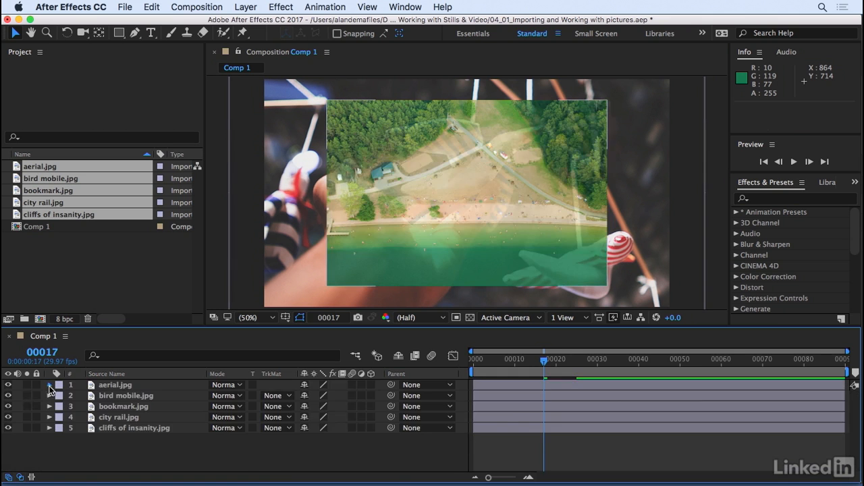
- Copy all of aerial.jpg's Scale and Opacity keyframes and collapse the layer
click(49, 385)
drag(598, 421, 470, 457)
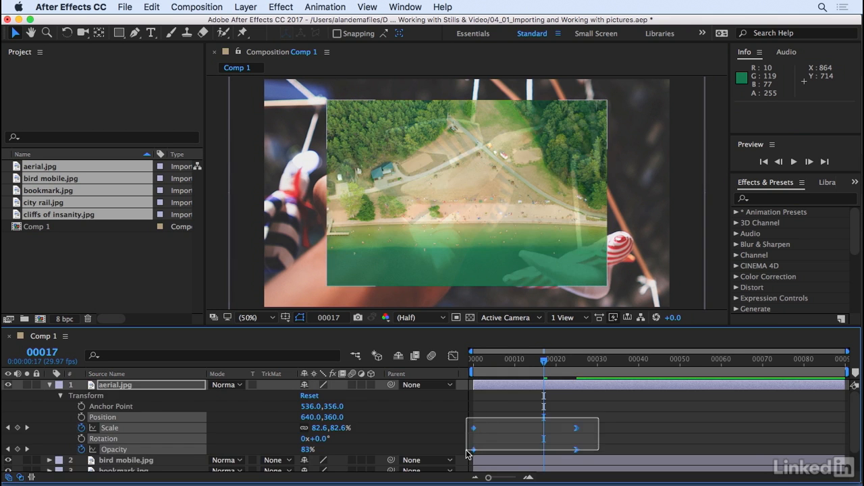
key(cmd+c)
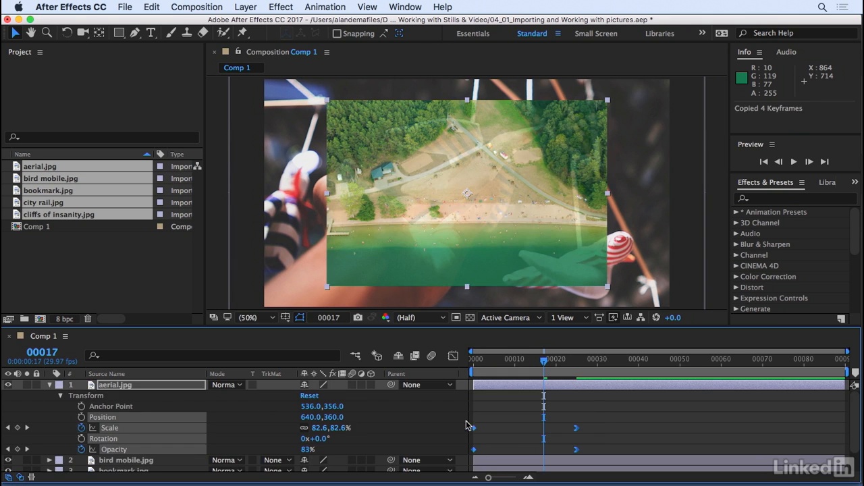
click(48, 385)
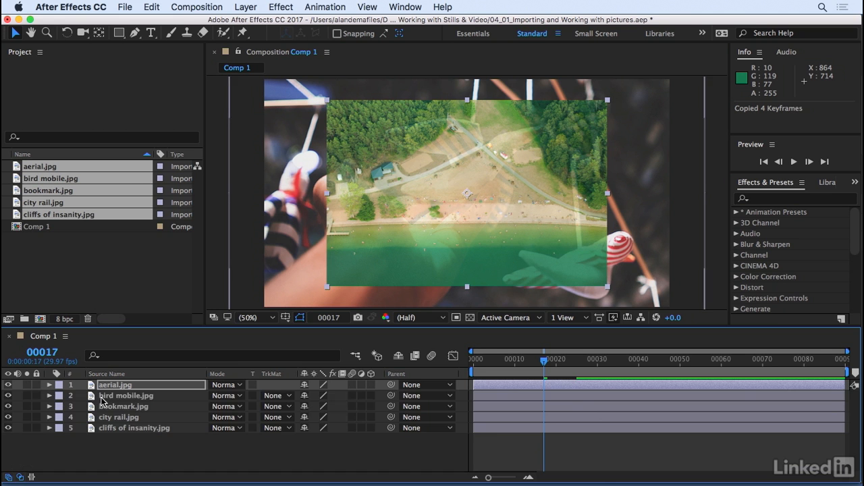
- Paste the copied keyframes onto the soloed bird mobile.jpg layer at frame 0 and preview its animation
click(44, 396)
click(27, 396)
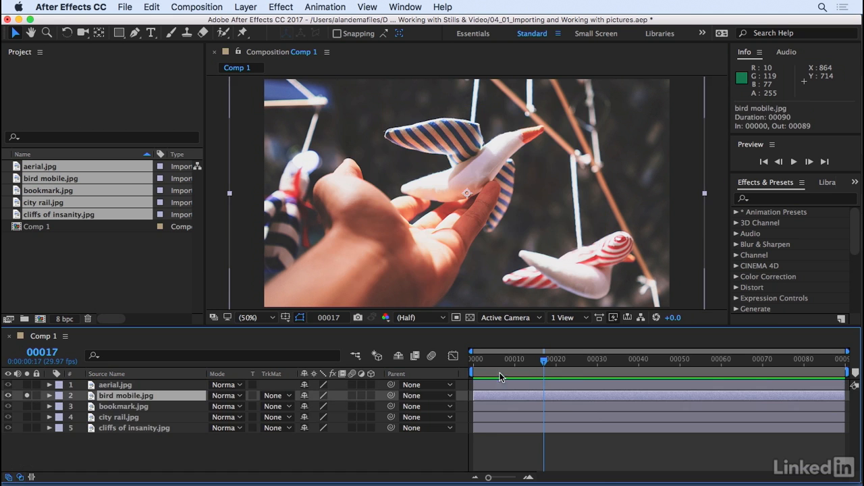
drag(545, 361, 457, 380)
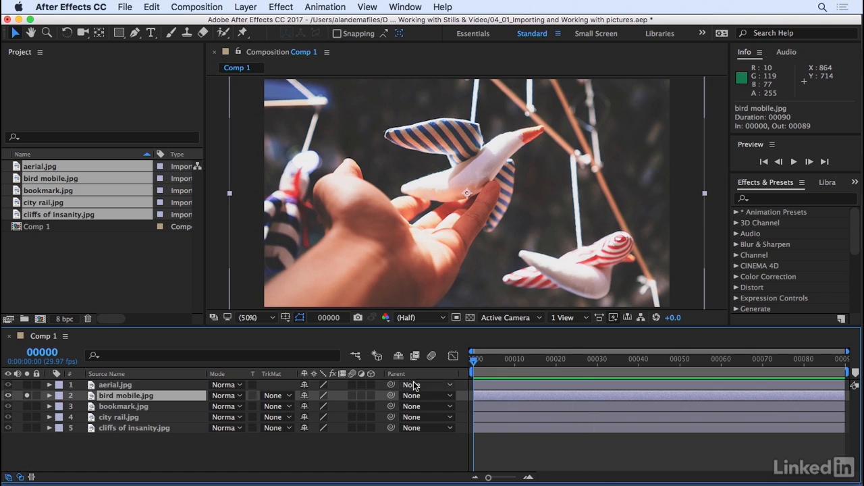
key(super+v)
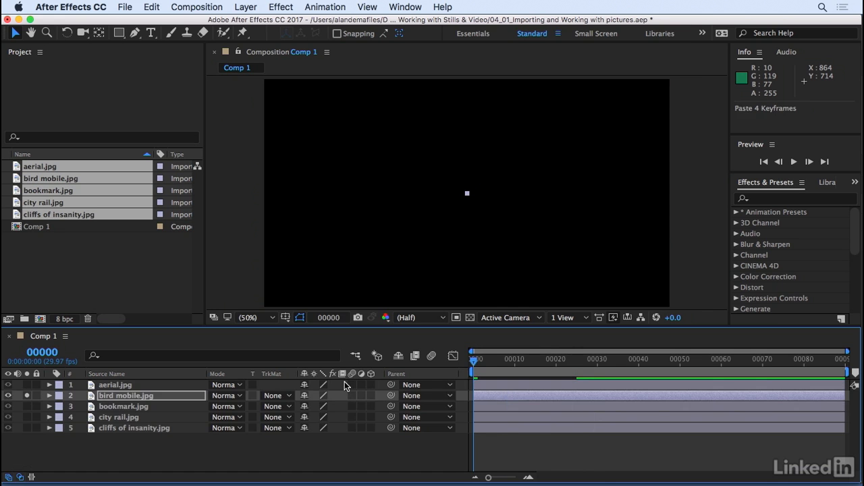
click(49, 395)
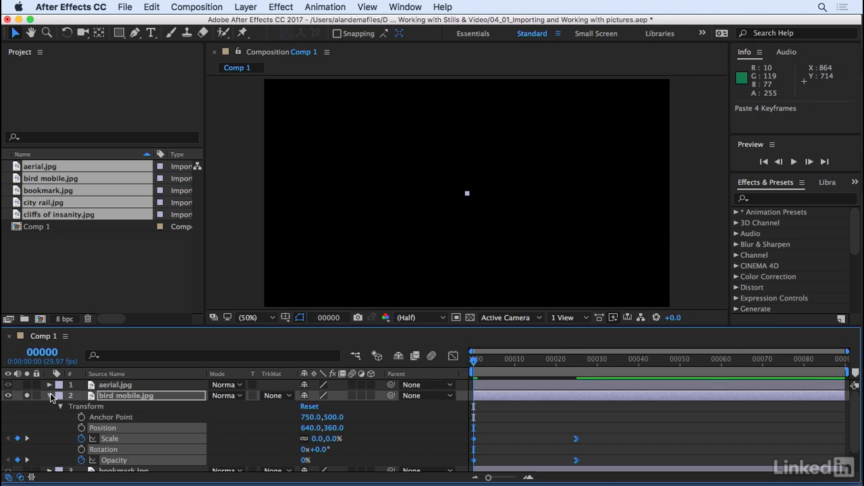
click(108, 438)
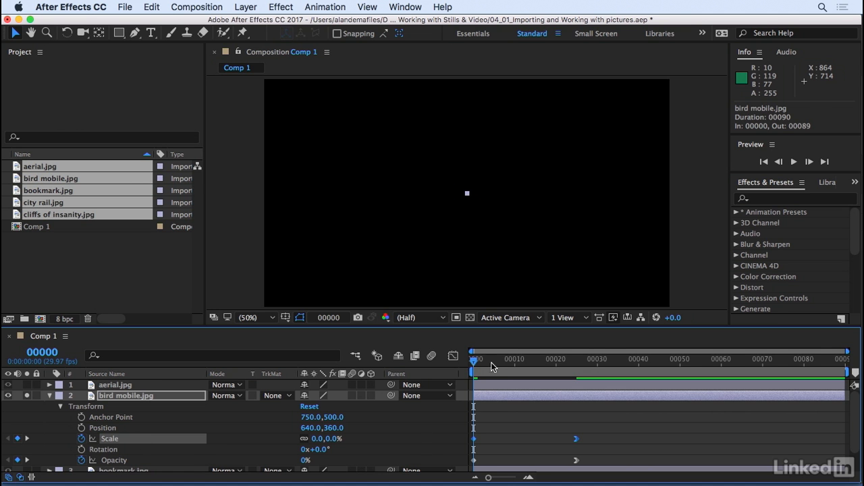
key(space)
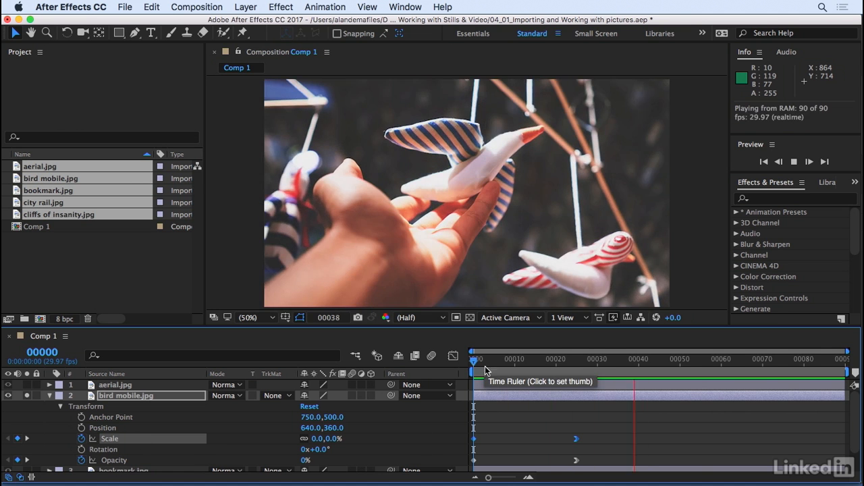
key(space)
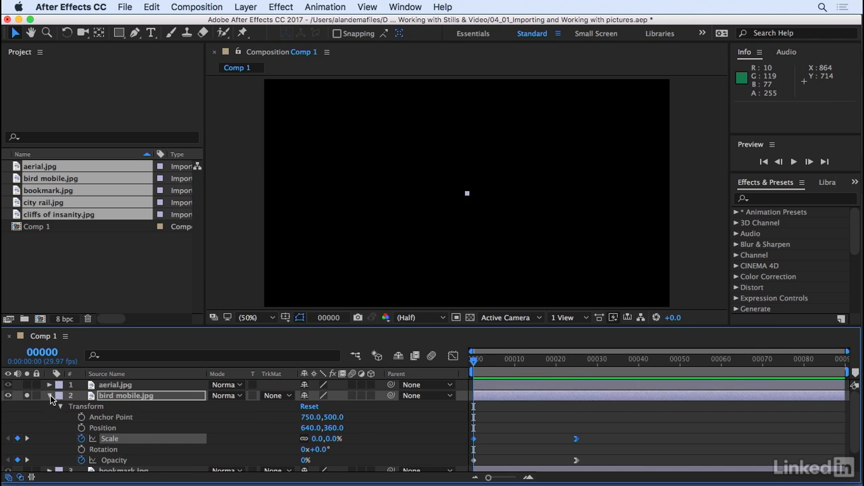
- Paste the copied keyframes onto the bookmark.jpg, city rail.jpg and cliffs of insanity.jpg layers at frame 0
click(50, 395)
click(120, 408)
key(cmd+v)
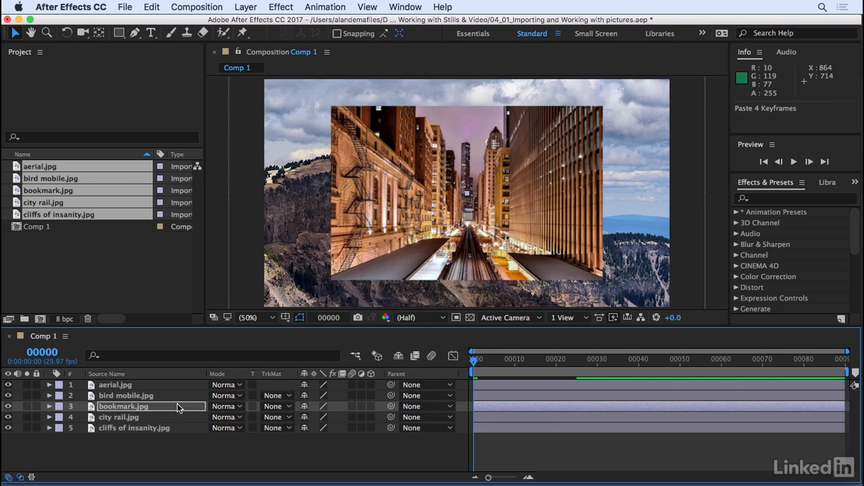
click(127, 418)
key(cmd+v)
click(121, 428)
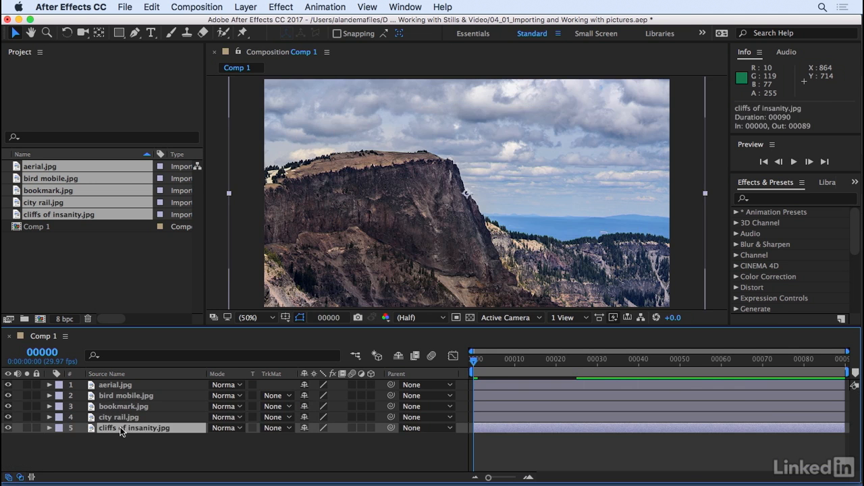
key(super+v)
- Solo the cliffs of insanity.jpg layer and preview its pasted animation from frame 0
drag(617, 364, 453, 366)
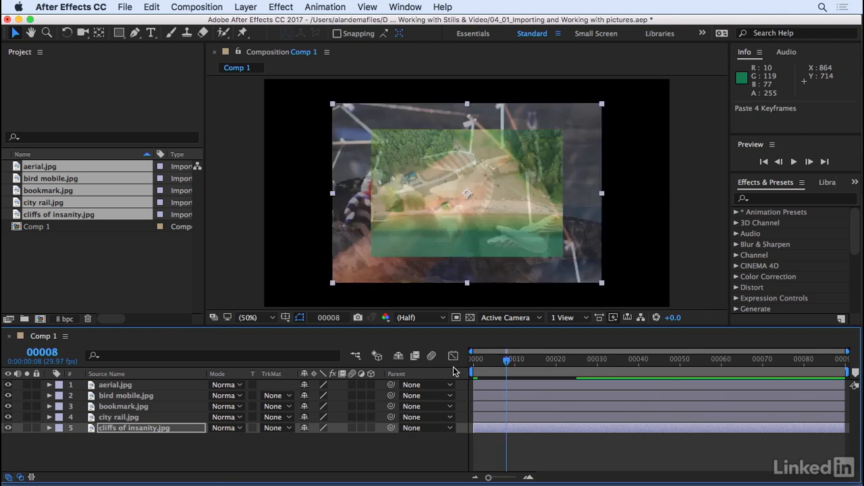
click(26, 428)
click(44, 442)
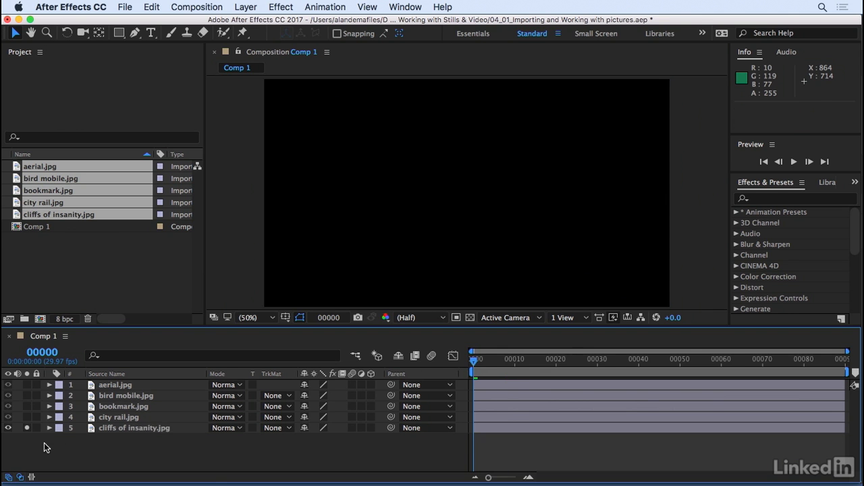
key(space)
drag(545, 361, 472, 370)
- Check the city rail.jpg and bookmark.jpg layers in isolation, and scrub through all layers together to frame 36
click(26, 428)
click(113, 419)
click(26, 417)
click(26, 407)
click(112, 407)
click(27, 407)
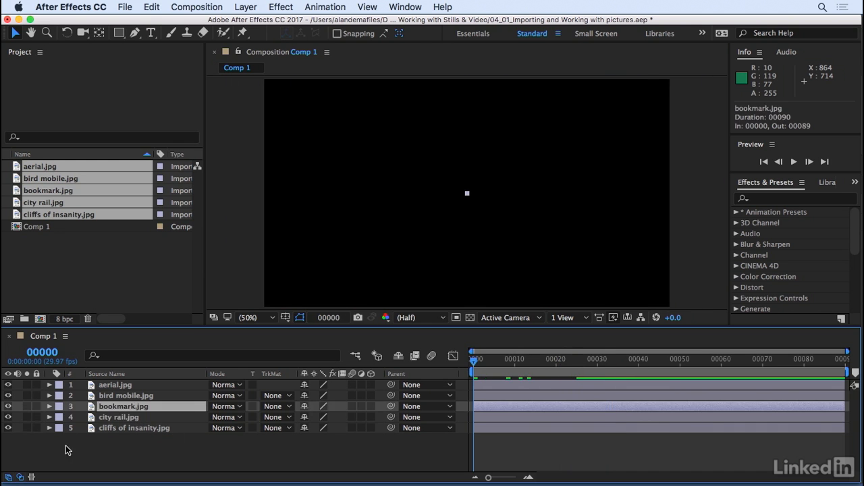
click(106, 451)
drag(563, 358, 624, 354)
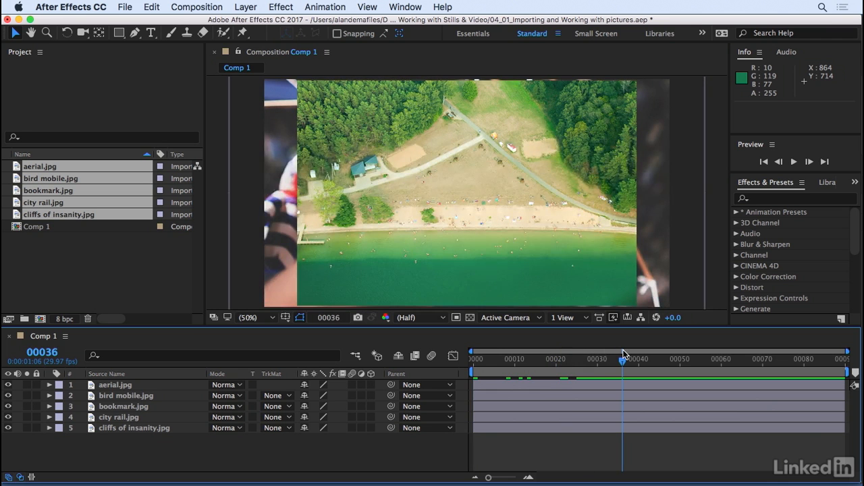